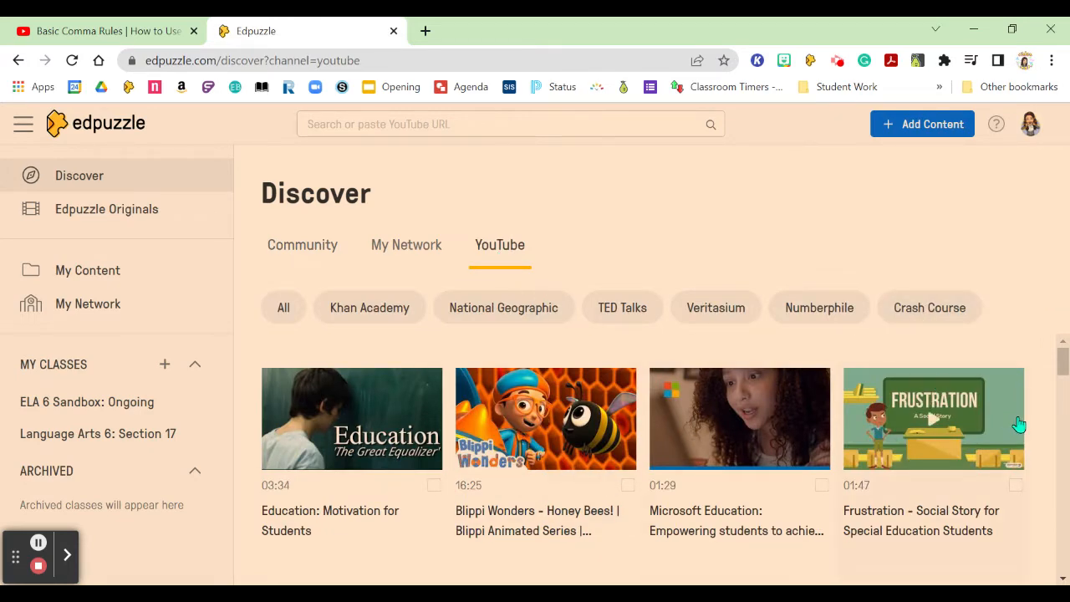
pyautogui.scroll(-3, 932, 405)
pyautogui.scroll(-5, 939, 409)
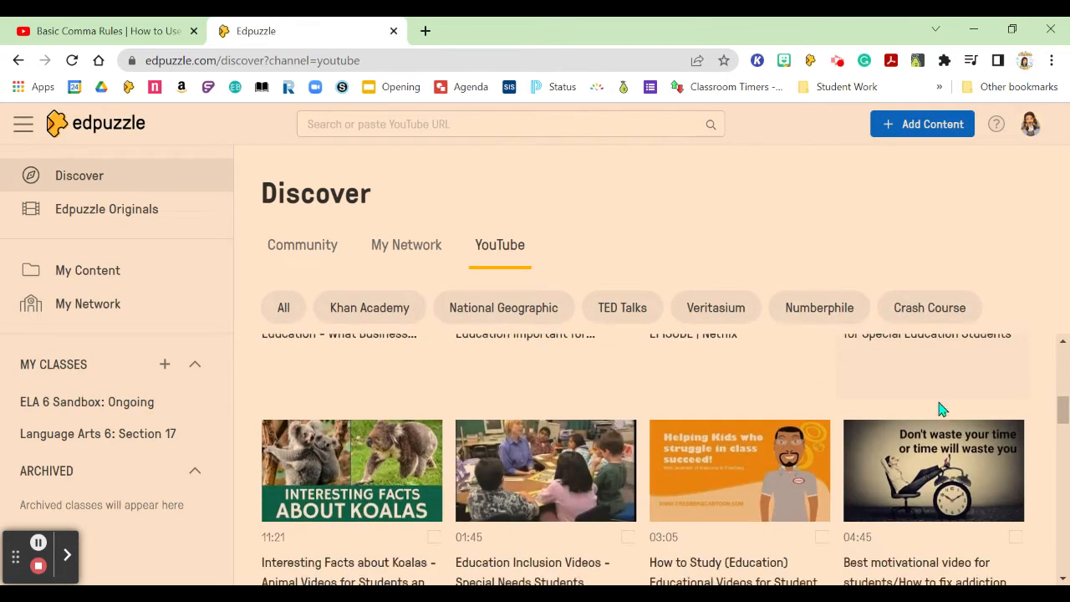
pyautogui.scroll(-4, 939, 410)
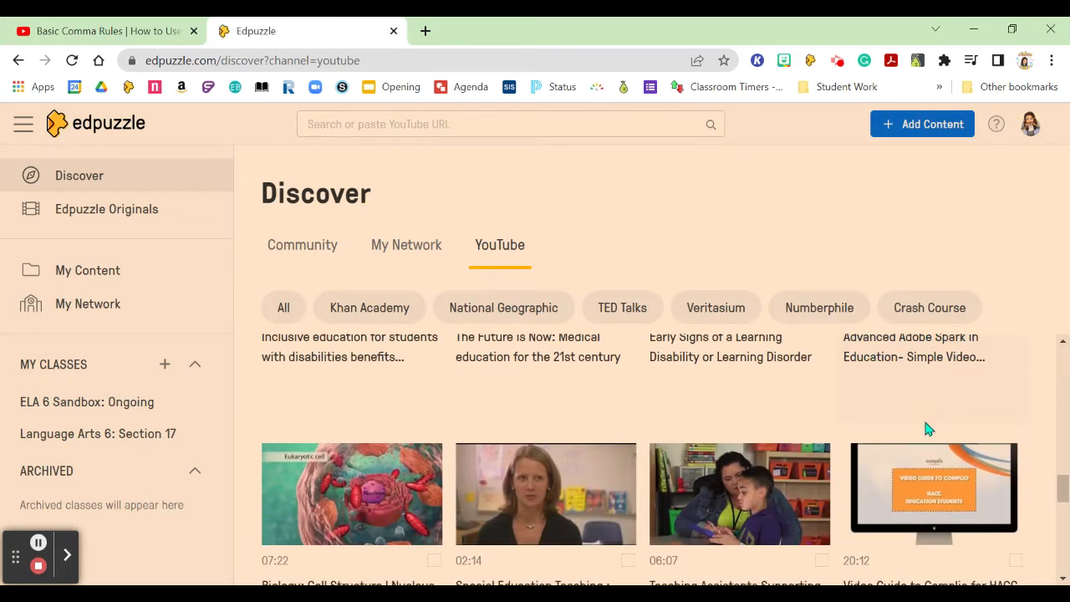
pyautogui.scroll(10, 861, 430)
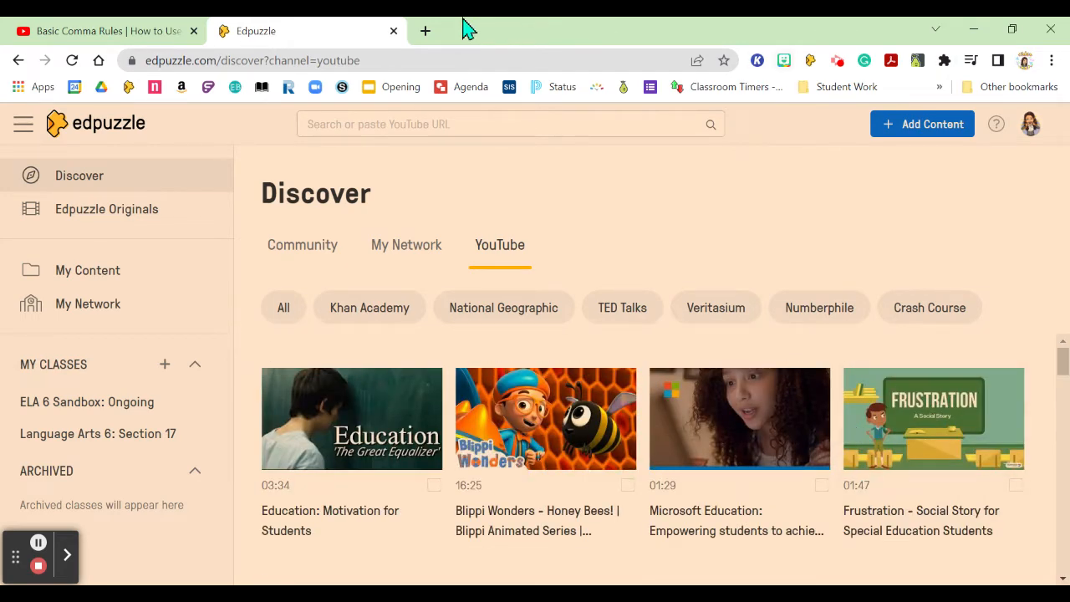
# Switch to the Basic Comma Rules video on YouTube, close its Share dialog and select the page address.
pyautogui.click(105, 31)
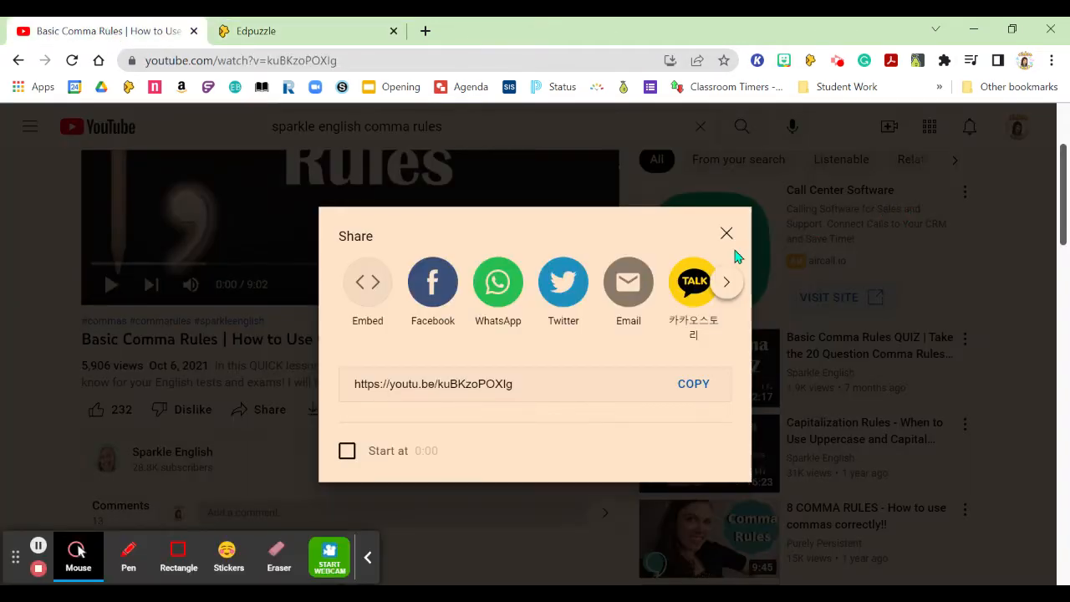
pyautogui.click(726, 233)
pyautogui.scroll(2, 351, 276)
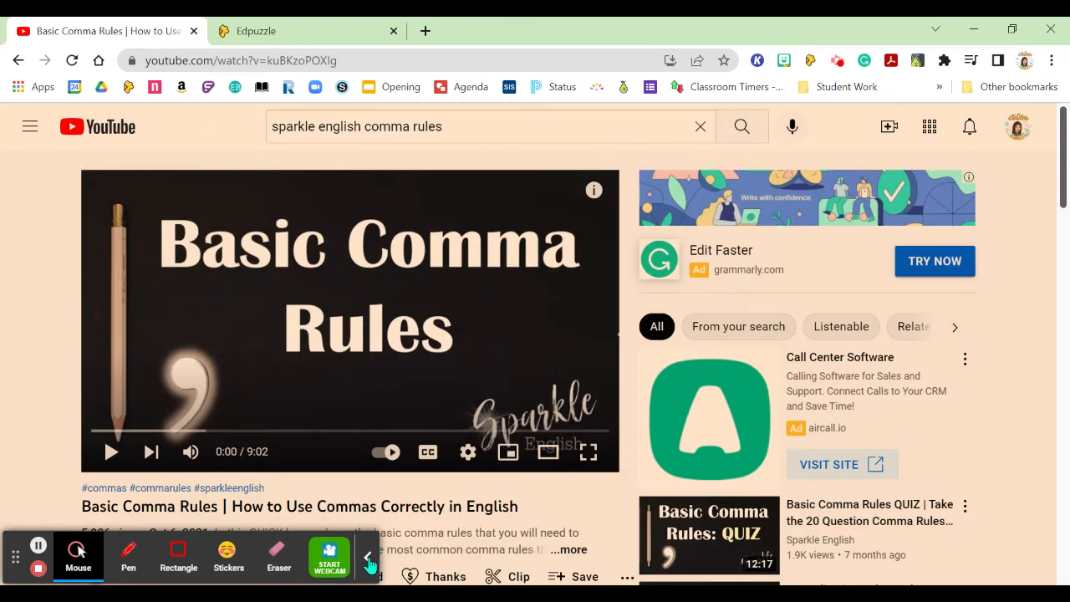
pyautogui.click(368, 556)
pyautogui.click(349, 58)
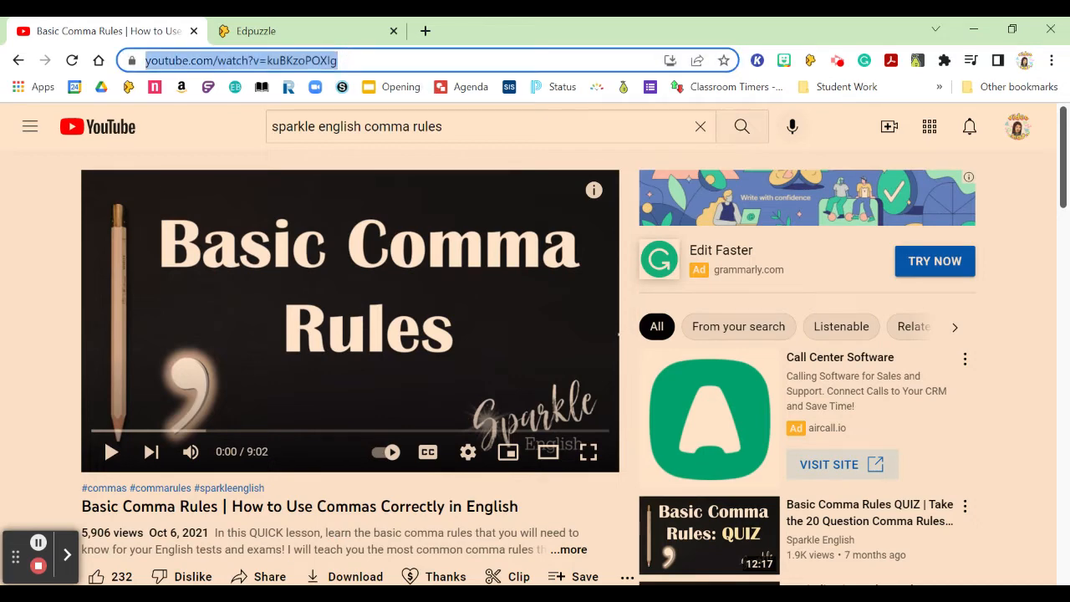
# Copy the share link of the Basic Comma Rules video and close the Share dialog.
pyautogui.scroll(-2, 366, 325)
pyautogui.click(266, 410)
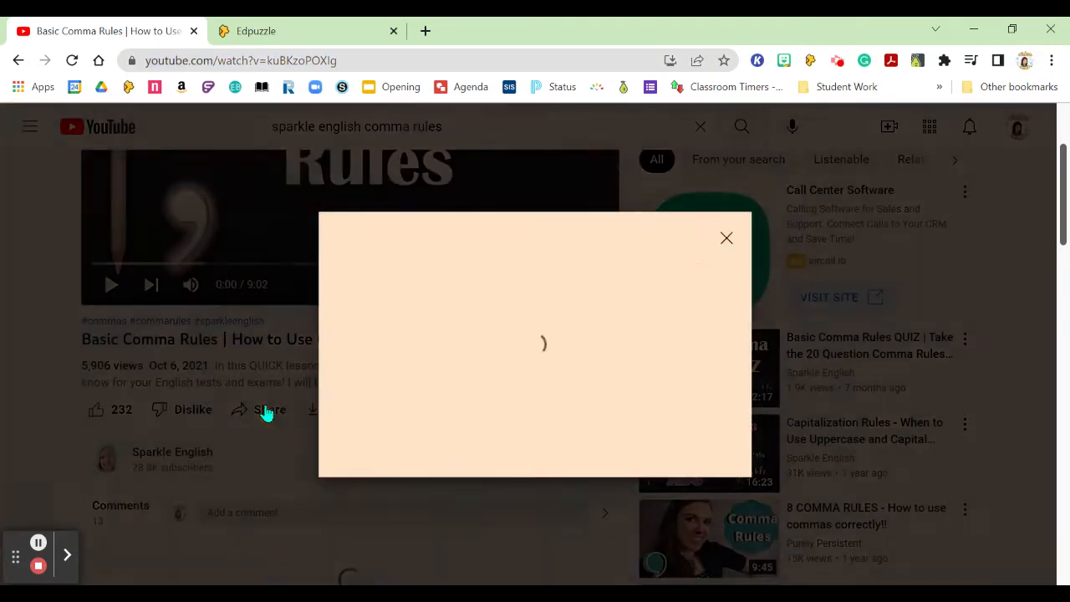
pyautogui.click(692, 391)
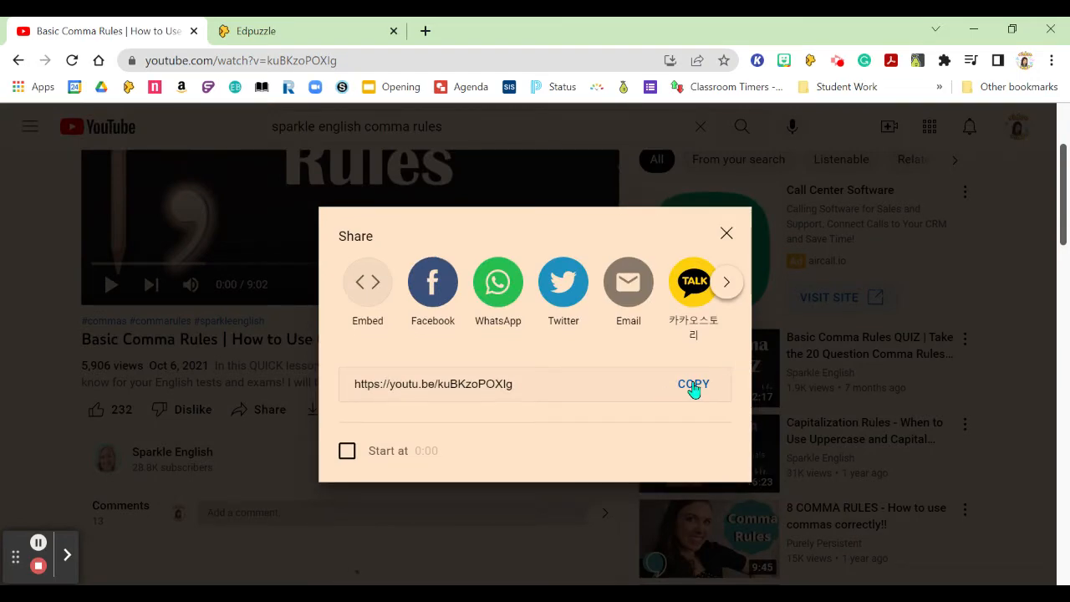
pyautogui.click(726, 233)
# Switch to Edpuzzle and look up the video with the copied YouTube link.
pyautogui.click(276, 30)
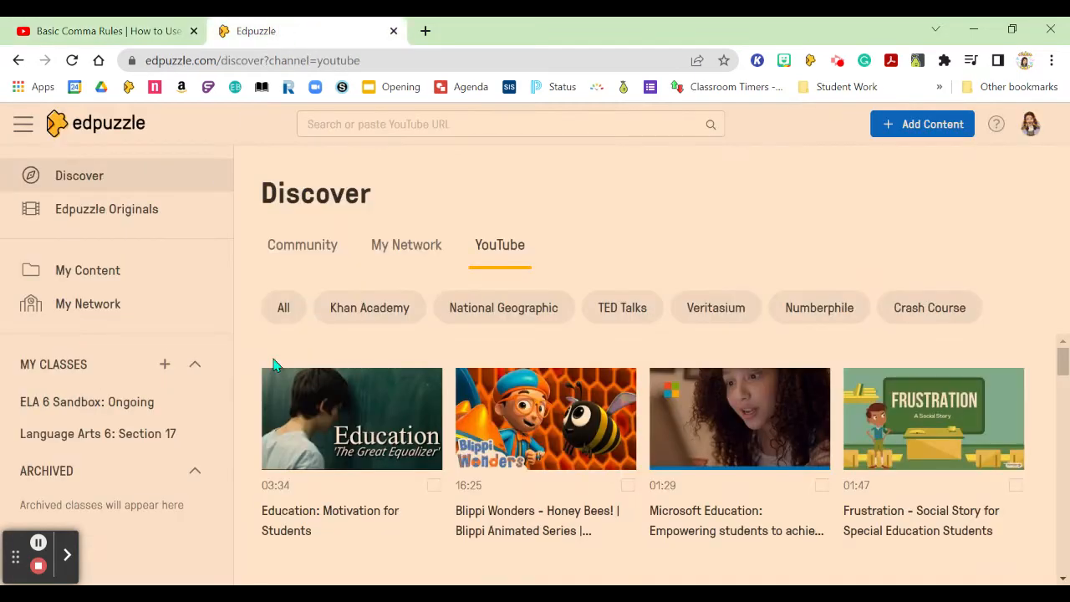
pyautogui.click(434, 124)
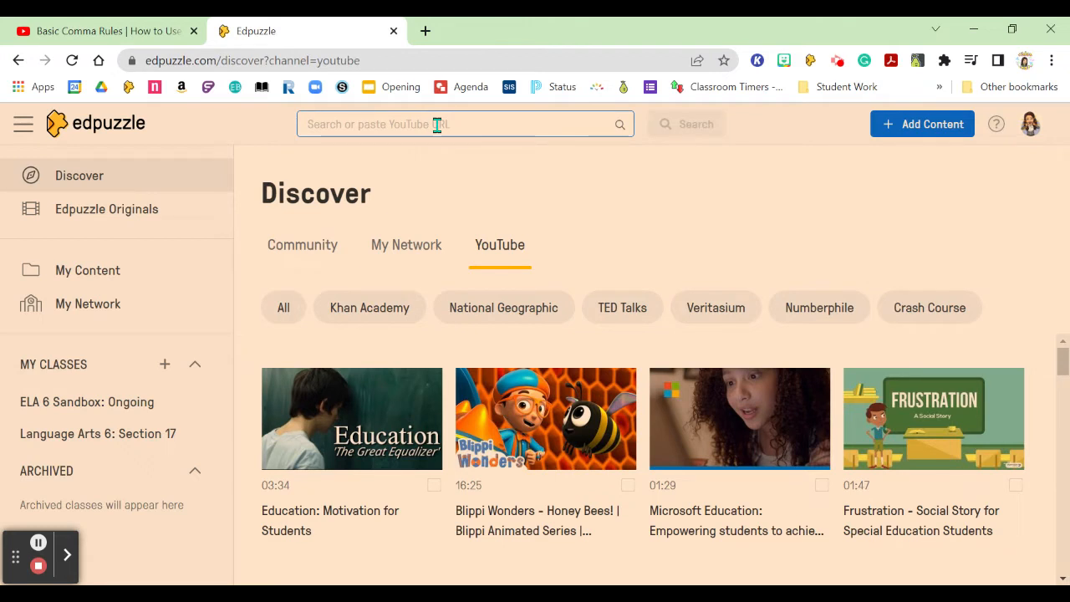
pyautogui.write('https://www.youtube.com/watch?v=kuBKzoPOXIg')
pyautogui.click(693, 123)
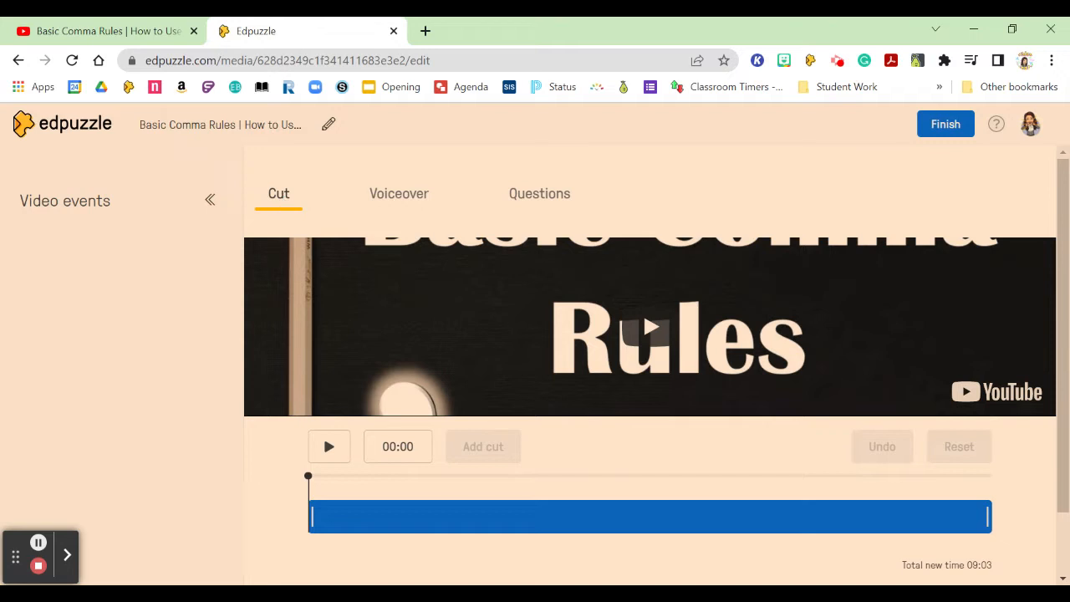
# Open the Questions editing mode for the video and pause playback at 01:27, after comma rule 1.
pyautogui.click(538, 193)
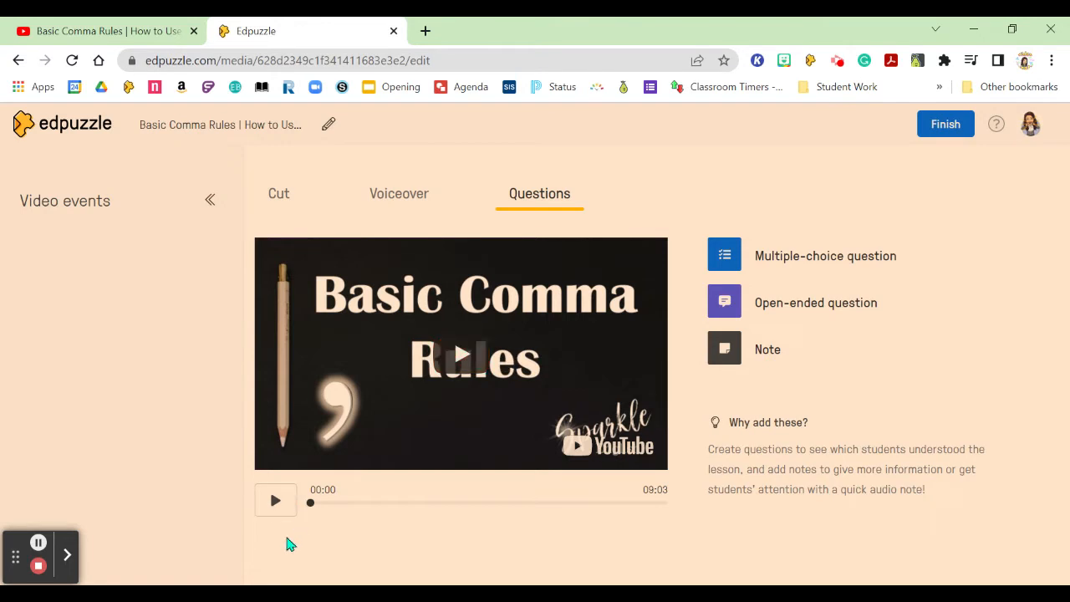
pyautogui.click(326, 504)
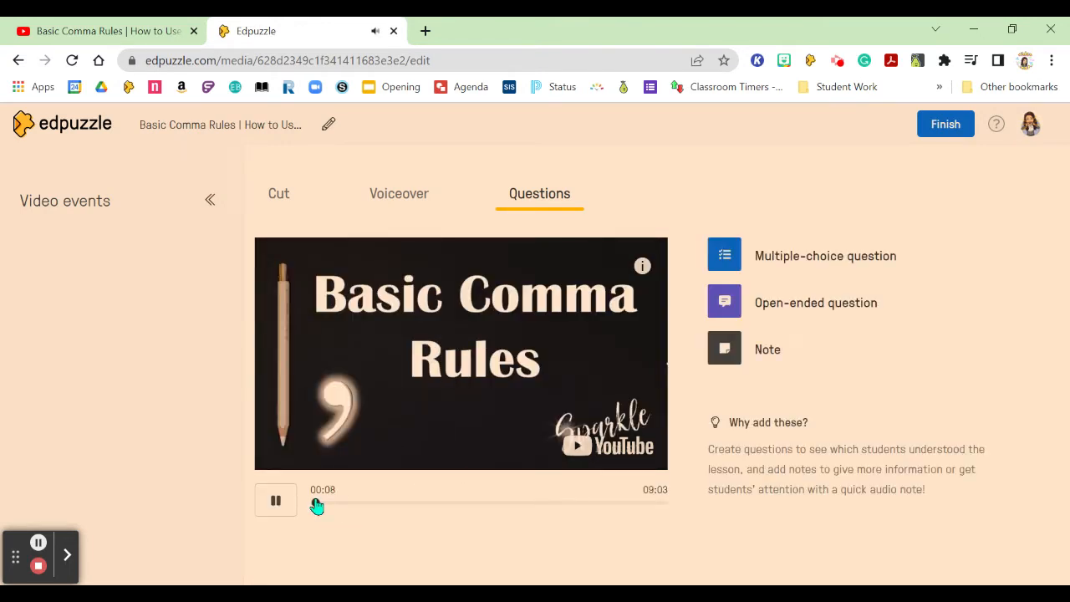
pyautogui.click(331, 505)
pyautogui.moveTo(331, 506); pyautogui.dragTo(363, 503)
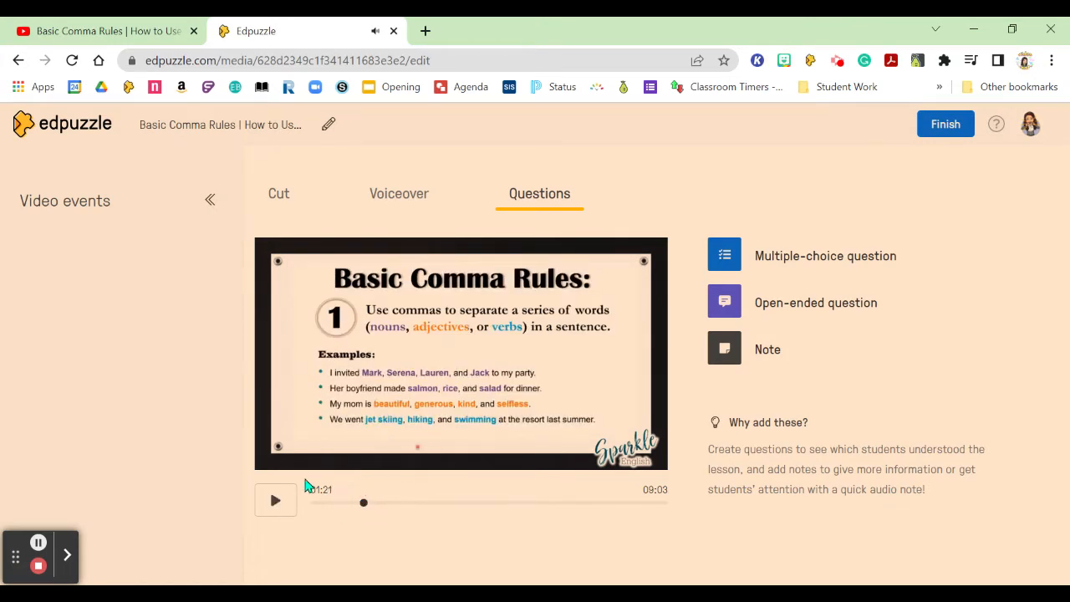
pyautogui.click(283, 508)
pyautogui.click(281, 505)
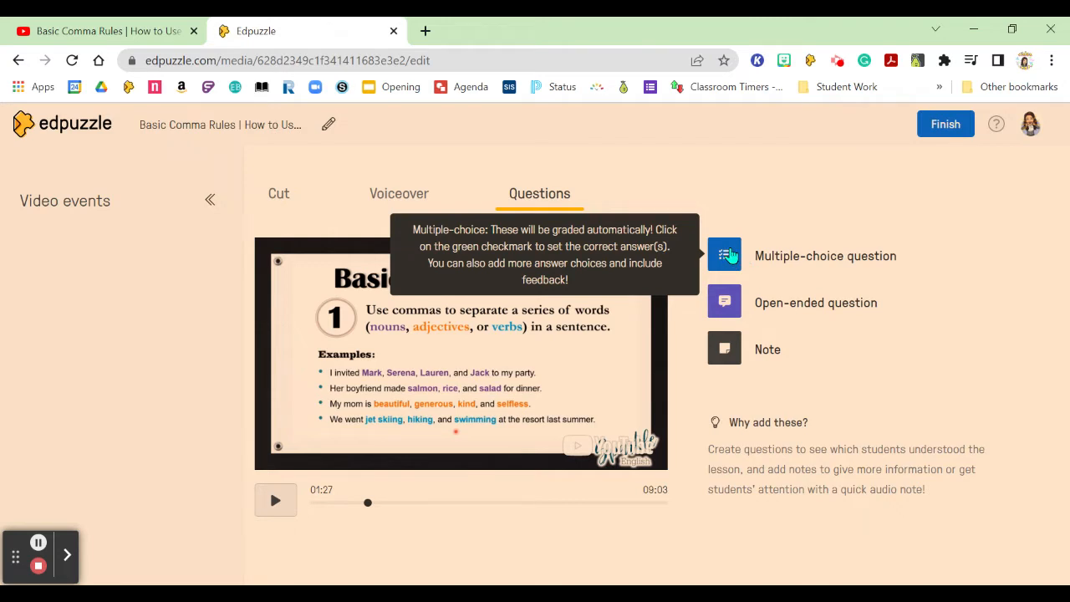
# Add a multiple-choice question at 01:27 reading "Which sentence has the commas placed correctly.".
pyautogui.click(725, 255)
pyautogui.click(795, 357)
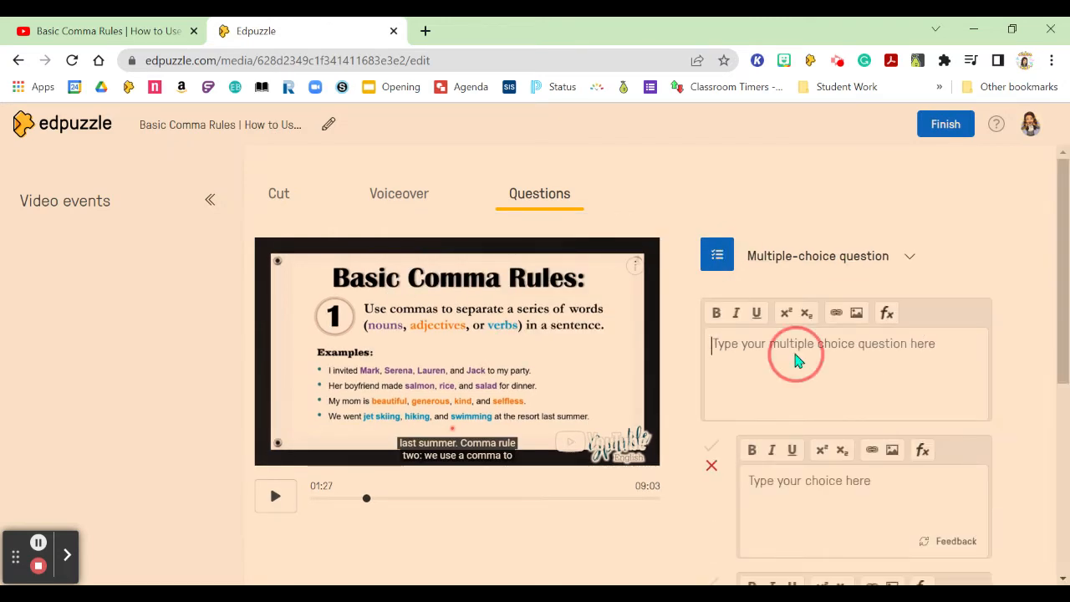
pyautogui.write('Which sentence')
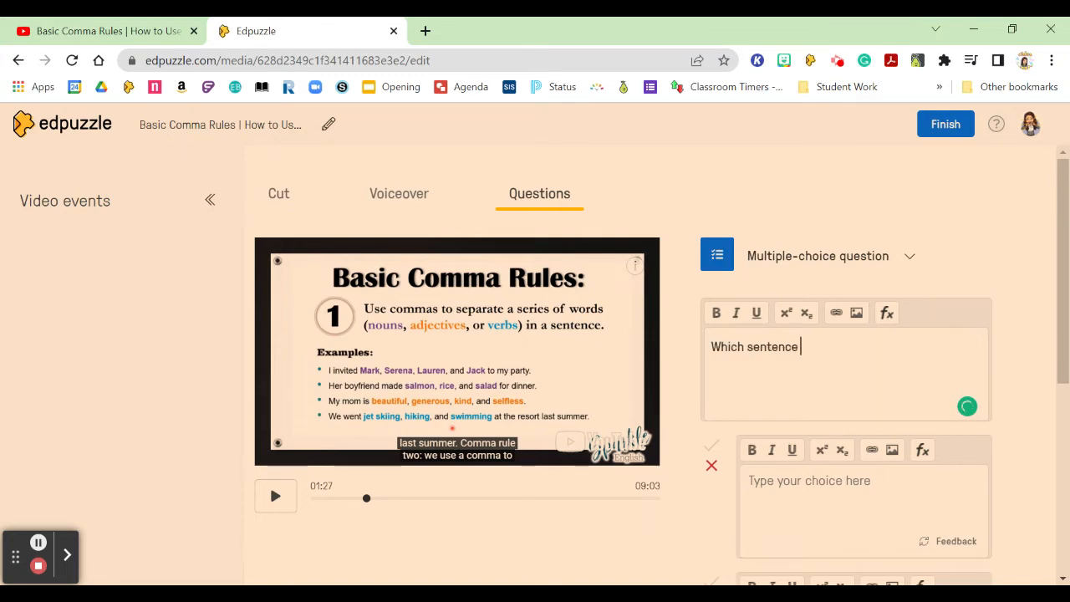
pyautogui.write(' has the commas placed corre')
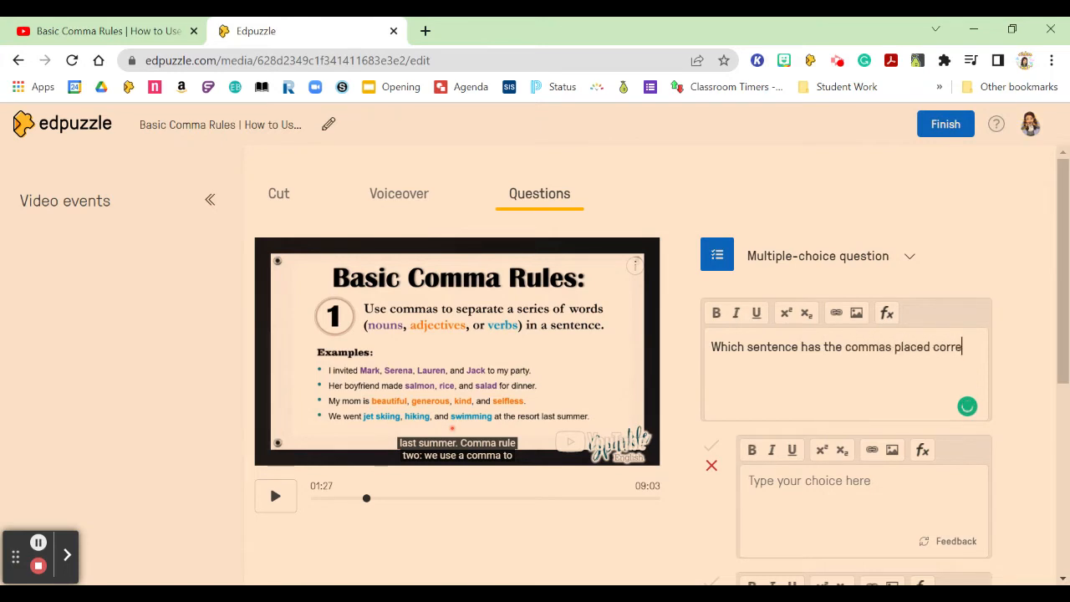
pyautogui.write('ctly.')
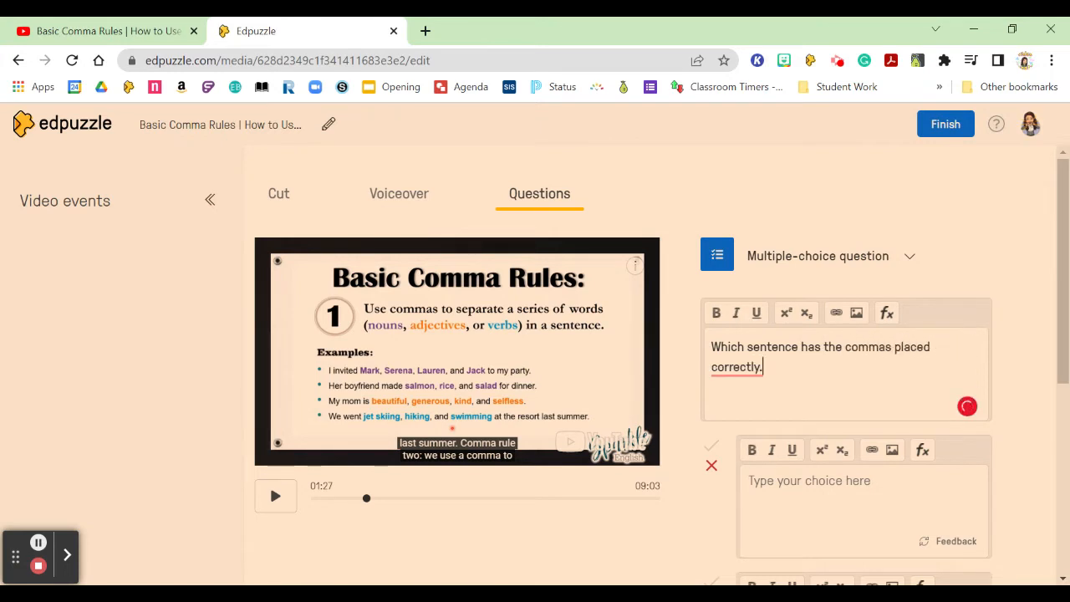
# Fill the first two answer choices with a single period as placeholder text.
pyautogui.click(794, 491)
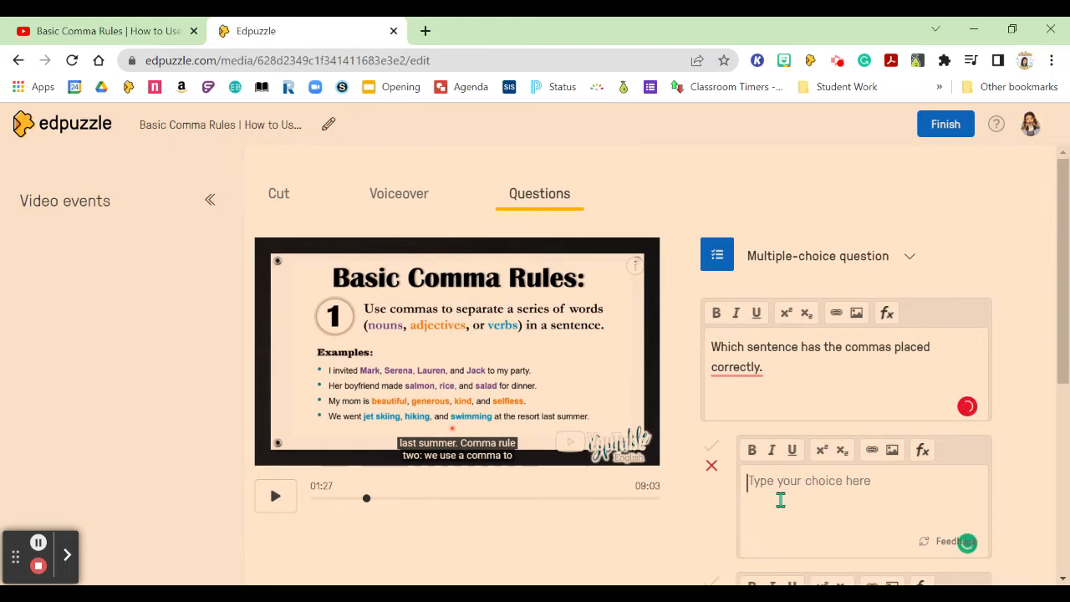
pyautogui.write('.')
pyautogui.scroll(-1, 792, 499)
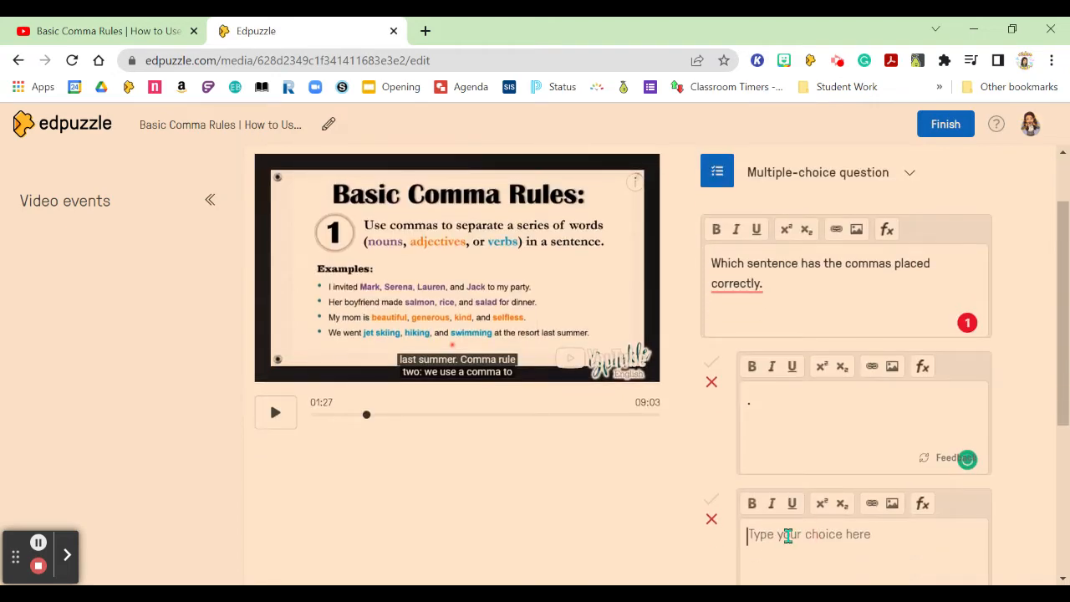
pyautogui.click(790, 535)
pyautogui.write('.')
# Add a third answer choice and enter a period as its placeholder text.
pyautogui.scroll(-2, 790, 522)
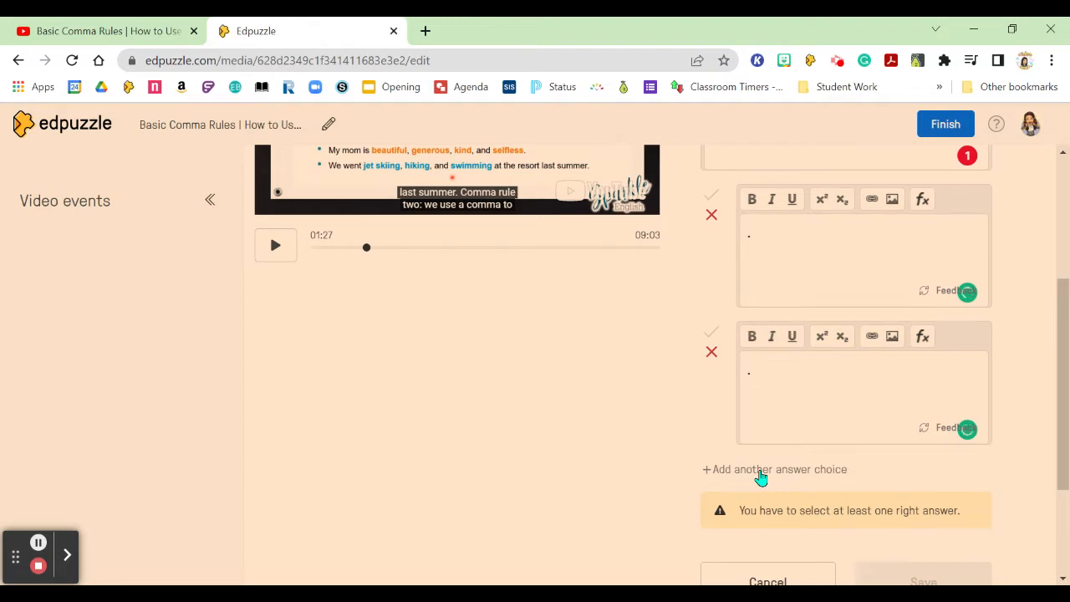
pyautogui.click(765, 471)
pyautogui.click(804, 500)
pyautogui.write('.')
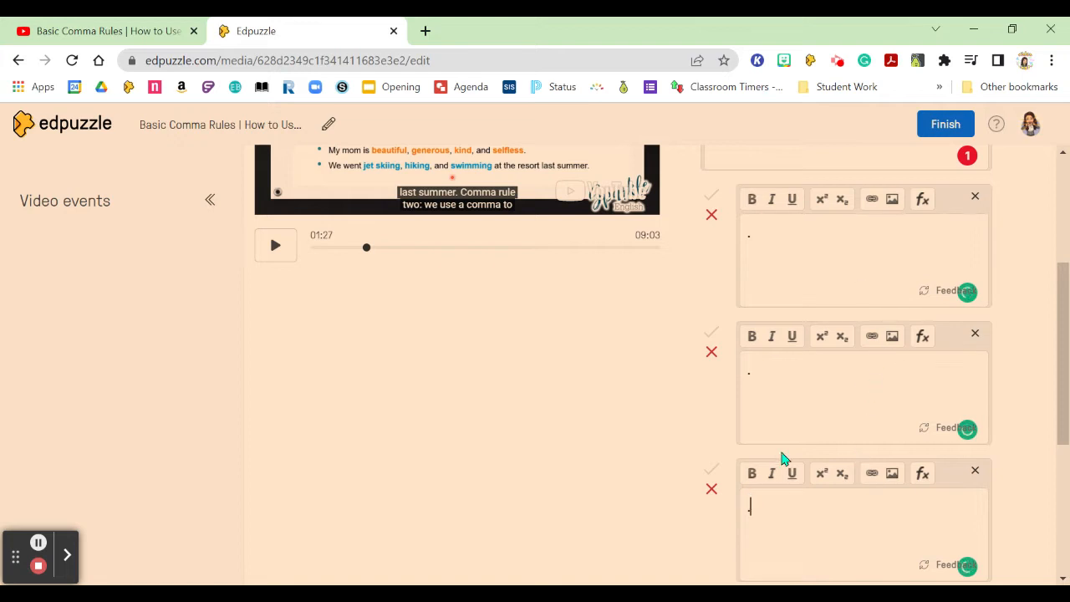
# Replace the period at the end of the question text with a question mark.
pyautogui.scroll(-1, 898, 412)
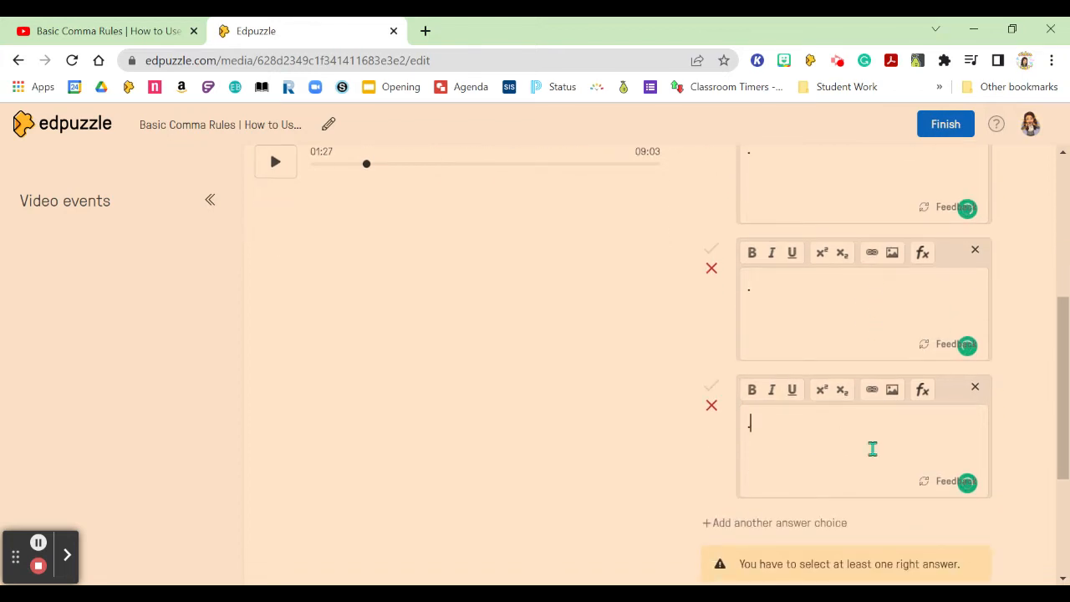
pyautogui.scroll(3, 882, 427)
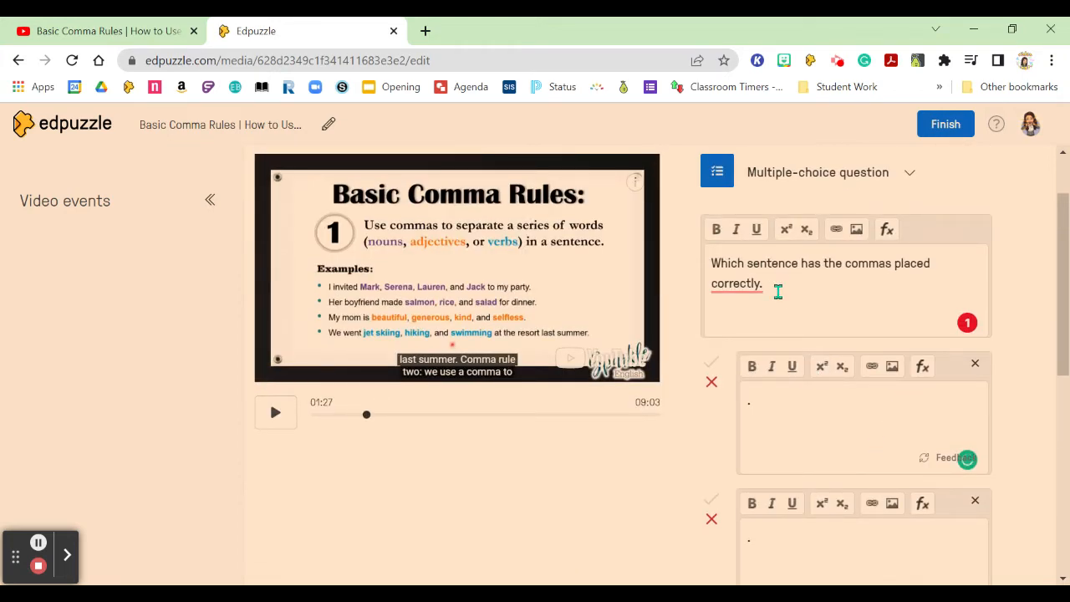
pyautogui.click(778, 291)
pyautogui.press('BackSpace')
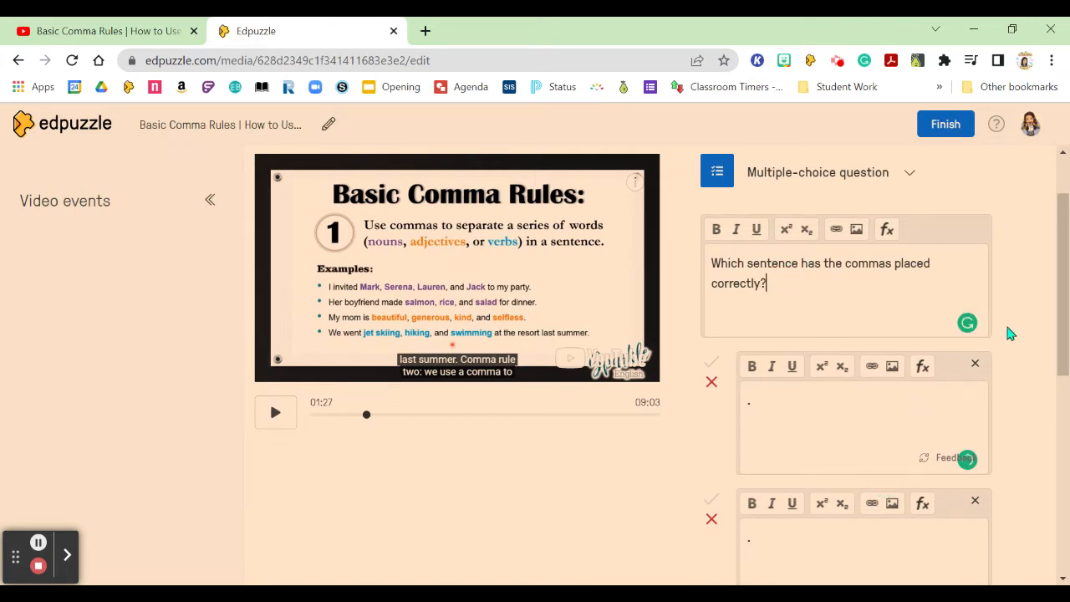
# Mark the second answer choice as correct and save the multiple-choice question.
pyautogui.scroll(-4, 1007, 336)
pyautogui.scroll(-1, 1007, 337)
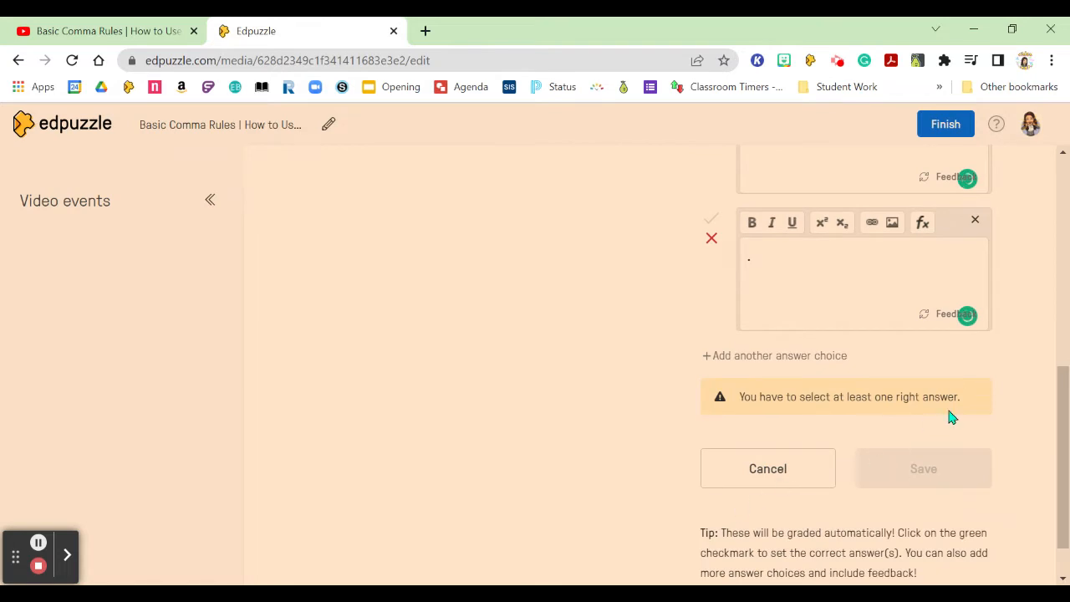
pyautogui.scroll(5, 688, 449)
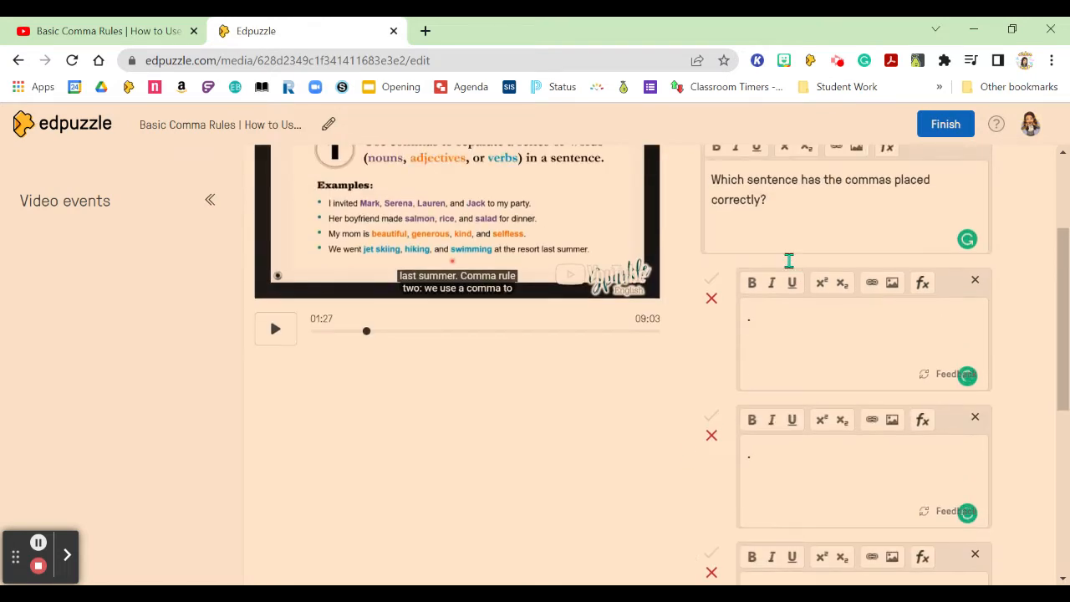
pyautogui.scroll(-1, 719, 305)
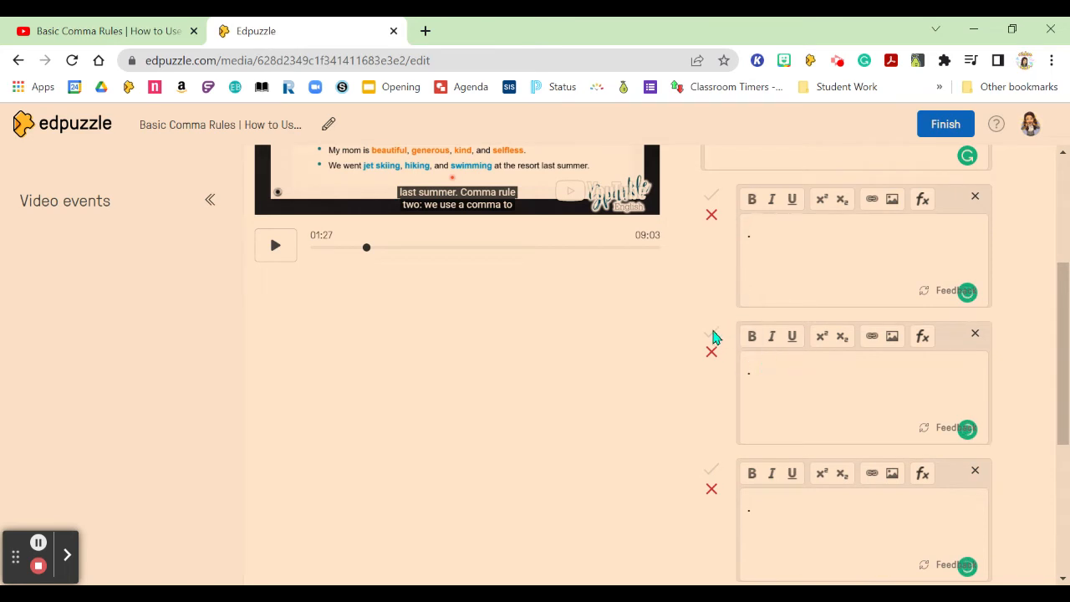
pyautogui.click(711, 337)
pyautogui.scroll(-2, 925, 314)
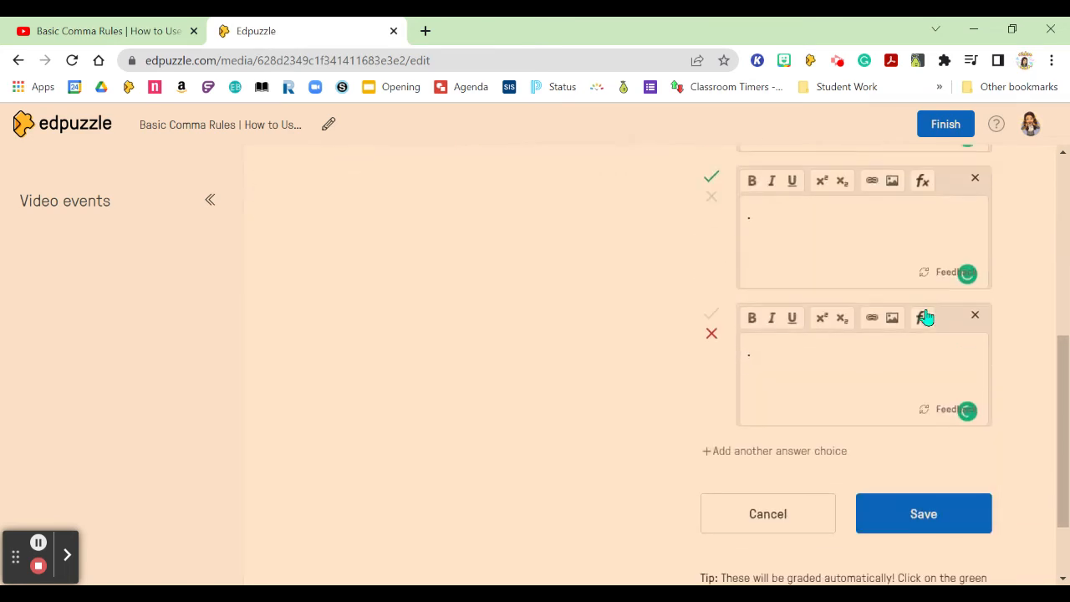
pyautogui.click(904, 501)
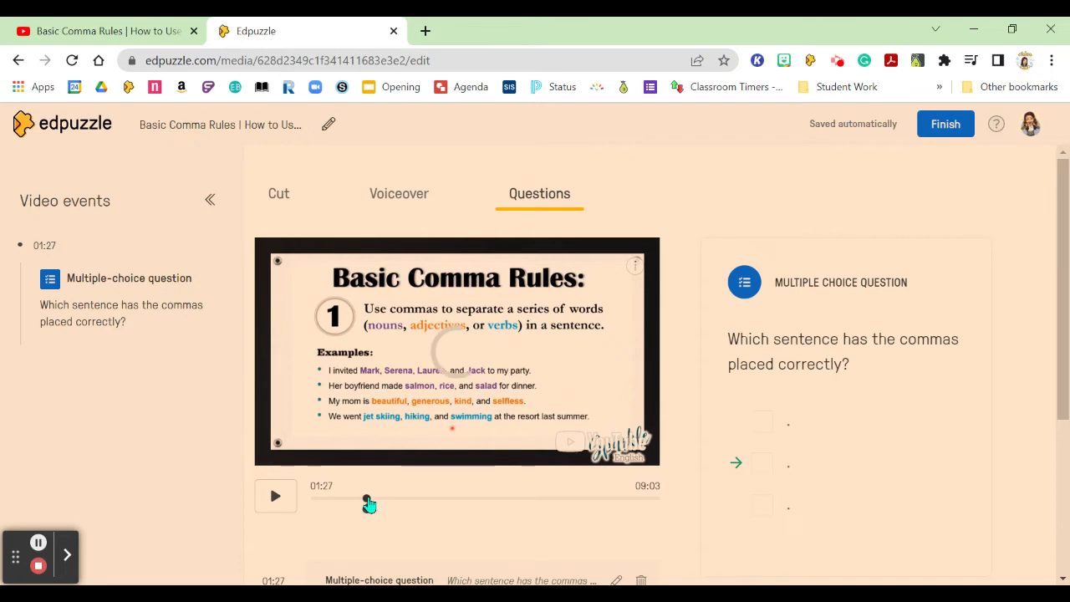
# Move playback to the end of comma rule 2 and pause at 02:19.
pyautogui.click(403, 502)
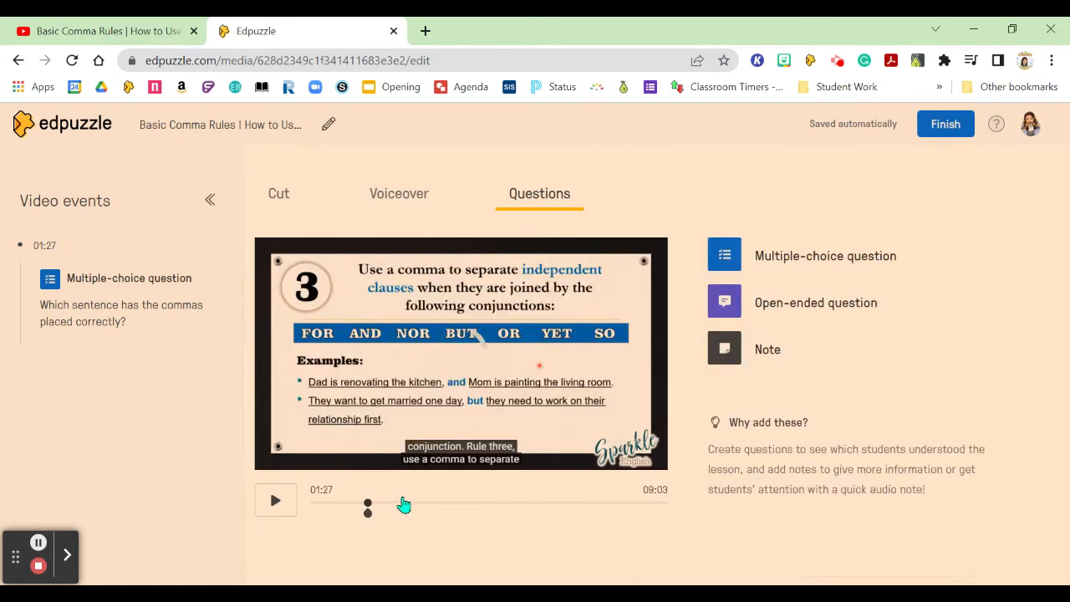
pyautogui.click(406, 506)
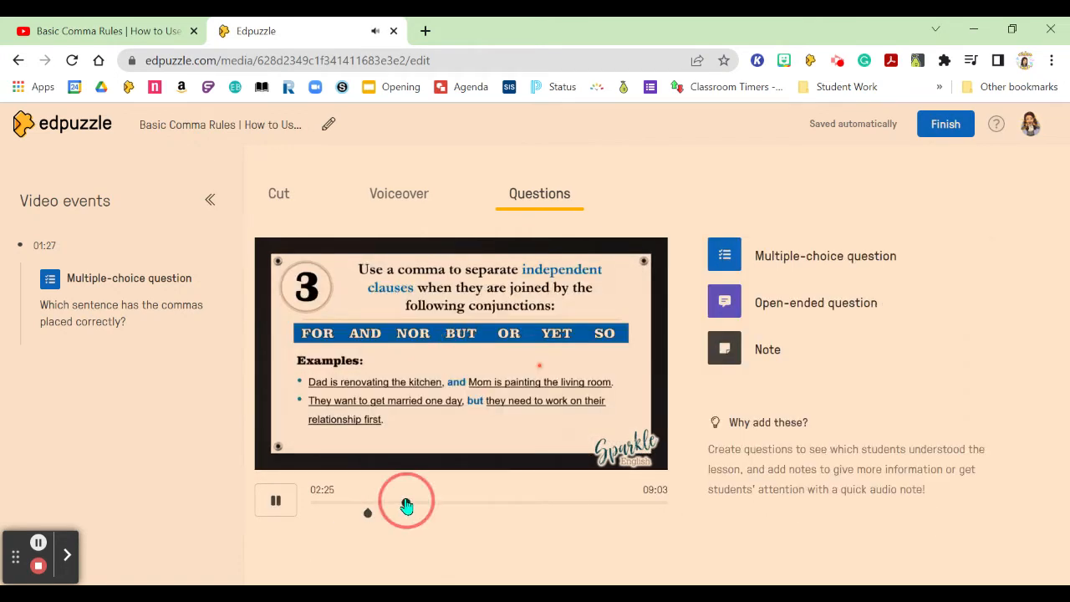
pyautogui.click(276, 511)
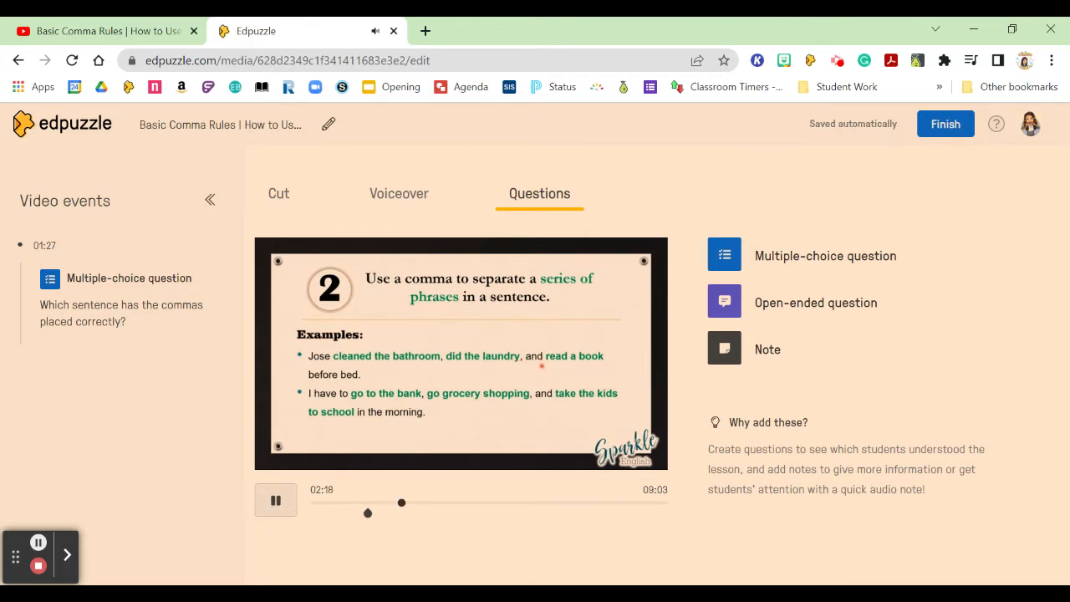
pyautogui.click(275, 511)
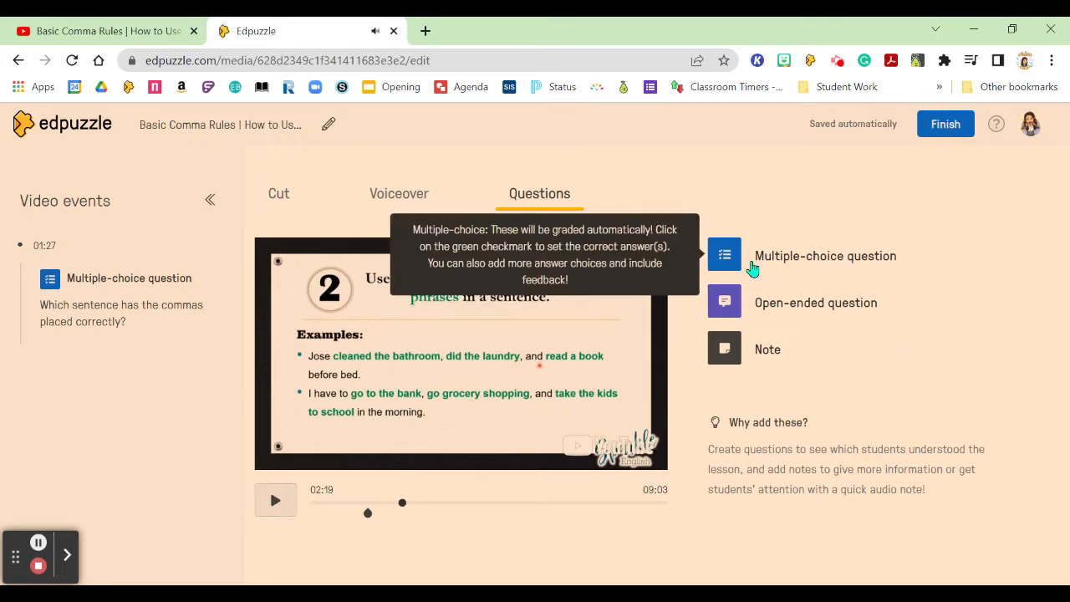
# Add a multiple-choice question at 02:19 reading "Which sentence has the commas in the correct place?".
pyautogui.click(752, 266)
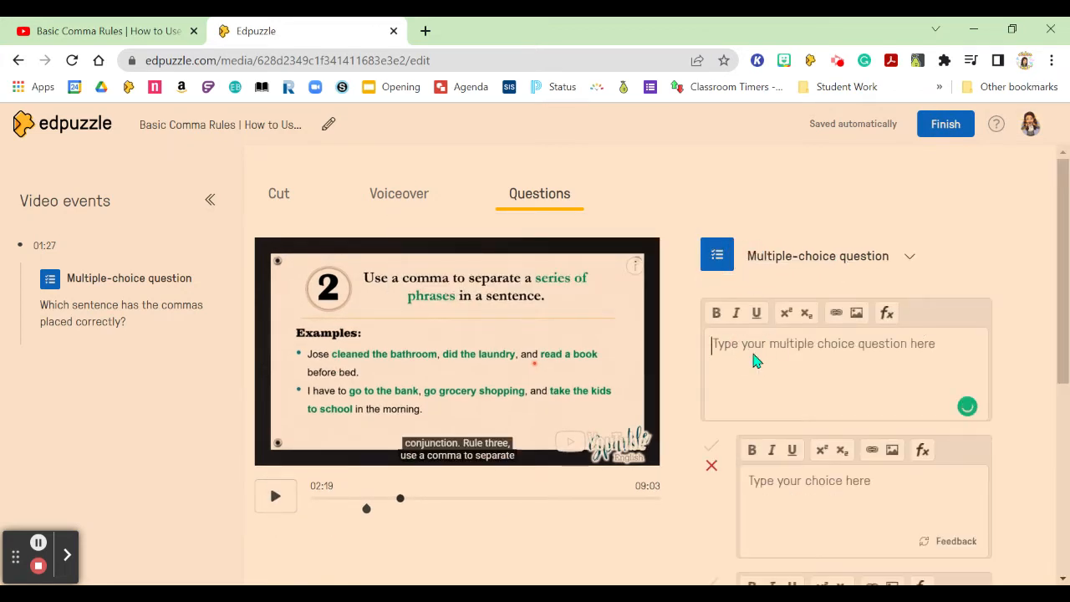
pyautogui.write('Which s')
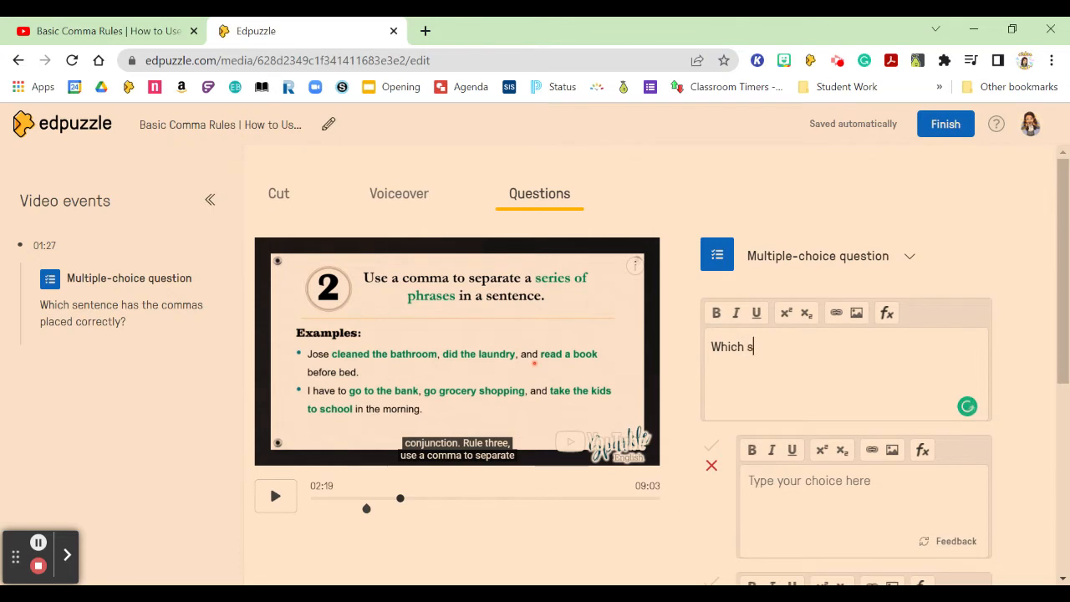
pyautogui.write('entence has the comma')
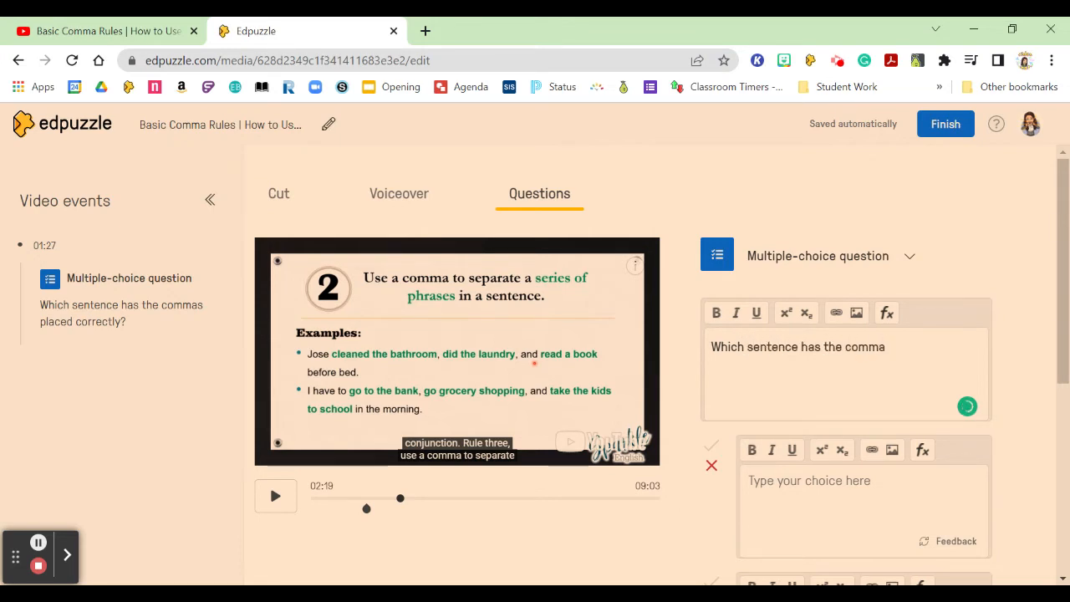
pyautogui.write('s in the corrrect')
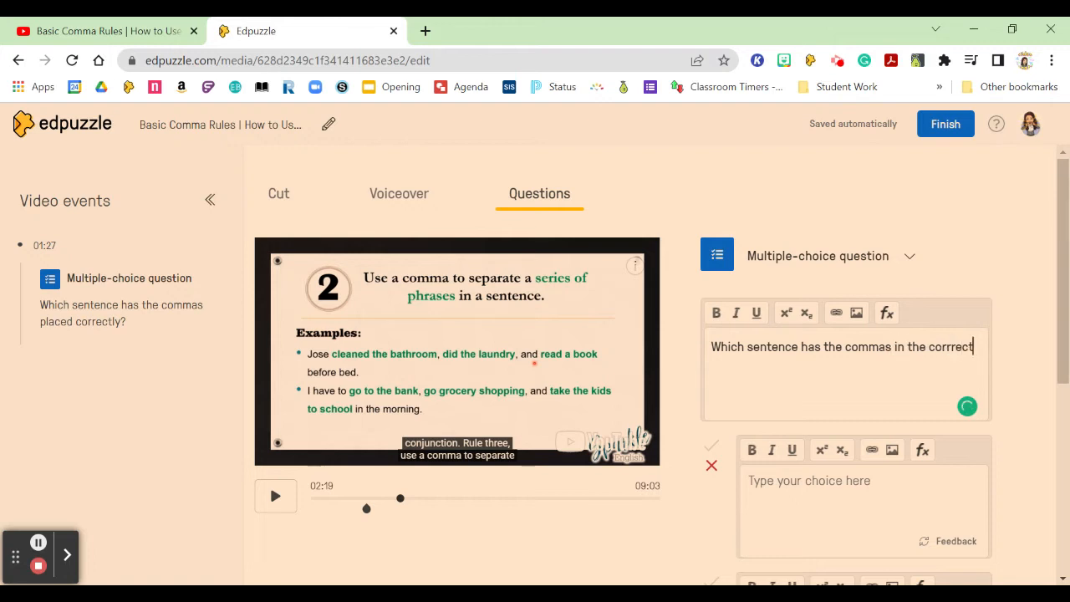
pyautogui.press('BackSpace')
pyautogui.press('BackSpace')
pyautogui.press('BackSpace')
pyautogui.press('BackSpace')
pyautogui.write('ect place?')
# Enter a period as placeholder text in both answer choices, and add a third choice with the same placeholder.
pyautogui.click(756, 480)
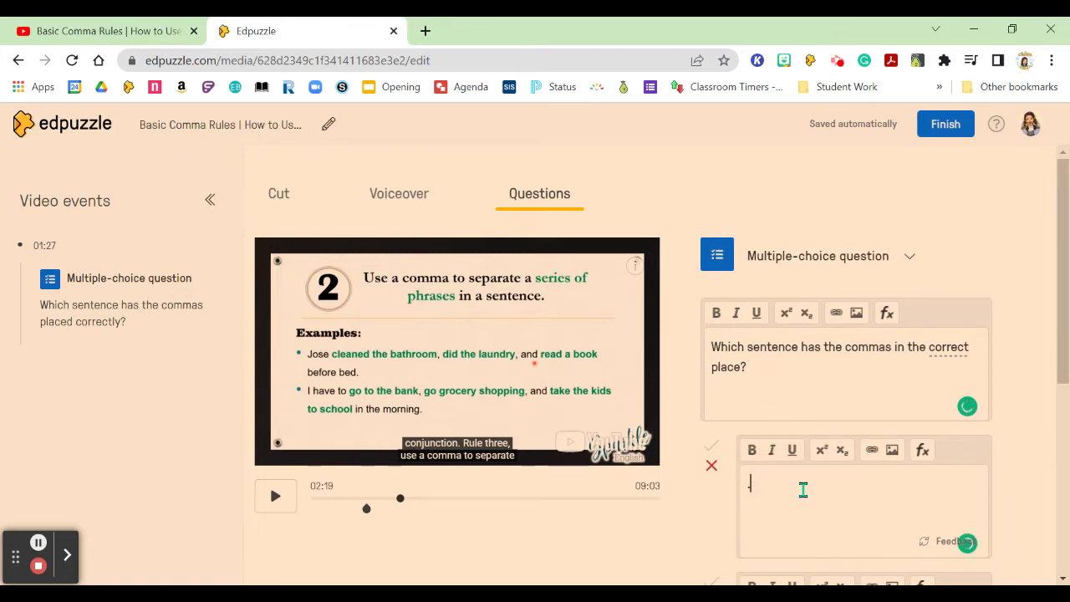
pyautogui.scroll(-2, 799, 487)
pyautogui.click(786, 502)
pyautogui.write('.')
pyautogui.scroll(-1, 786, 502)
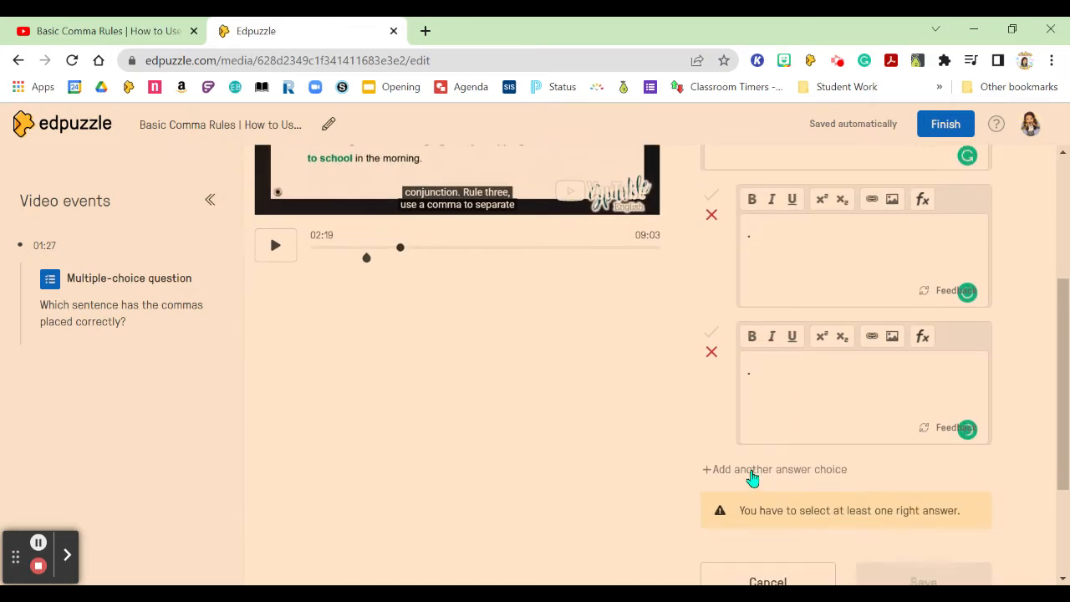
pyautogui.click(756, 469)
pyautogui.click(777, 506)
pyautogui.write('.')
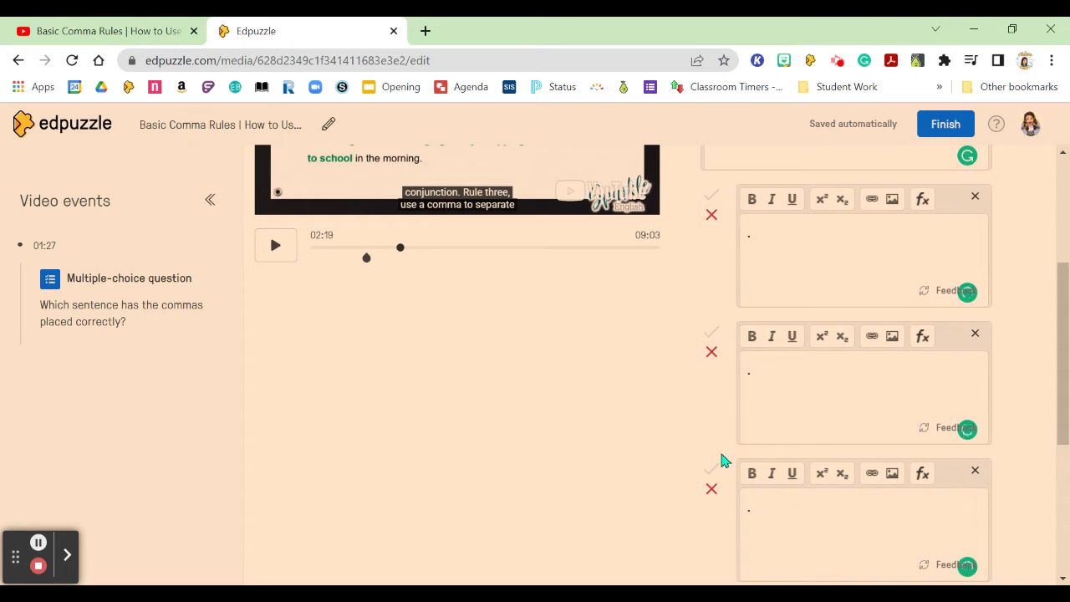
# Mark the third answer choice as correct and save the 02:19 question.
pyautogui.click(715, 473)
pyautogui.scroll(-2, 960, 390)
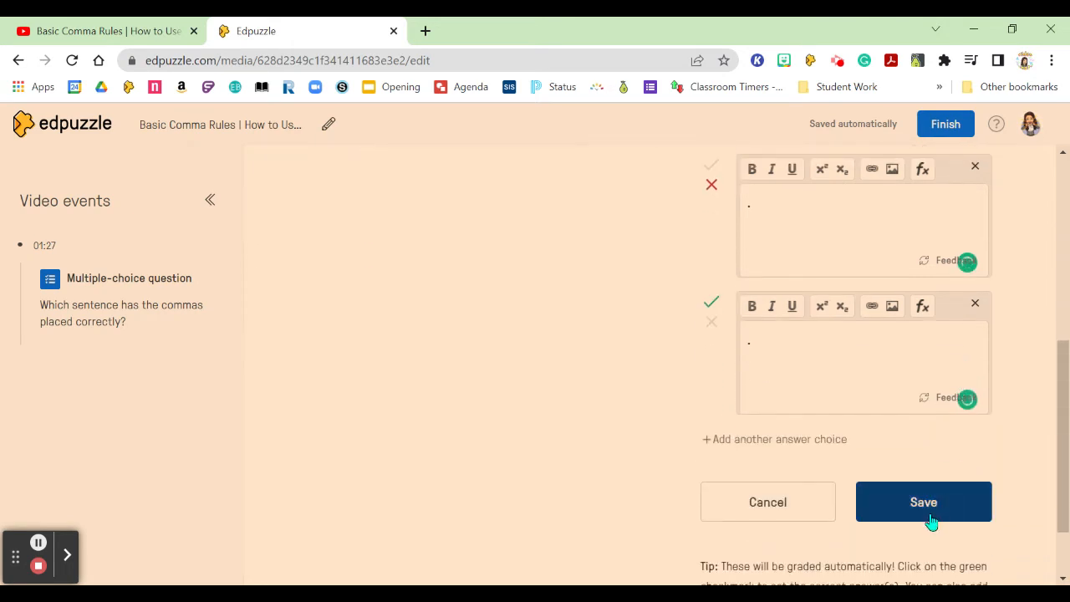
pyautogui.click(930, 518)
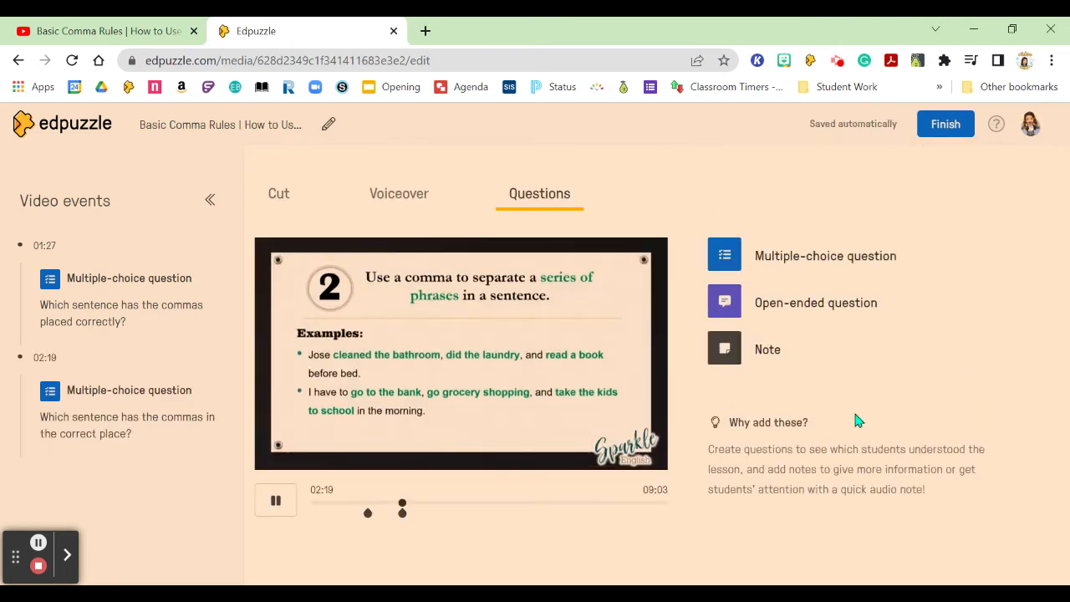
# Move playback to the end of comma rule 3 and pause at 03:25.
pyautogui.click(444, 501)
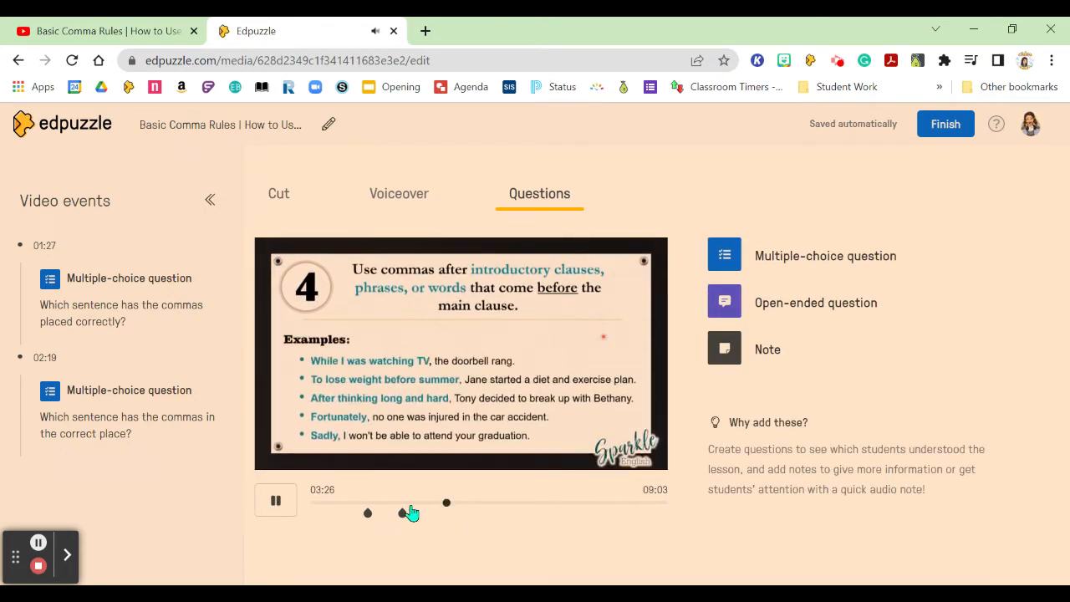
pyautogui.click(447, 504)
pyautogui.click(443, 504)
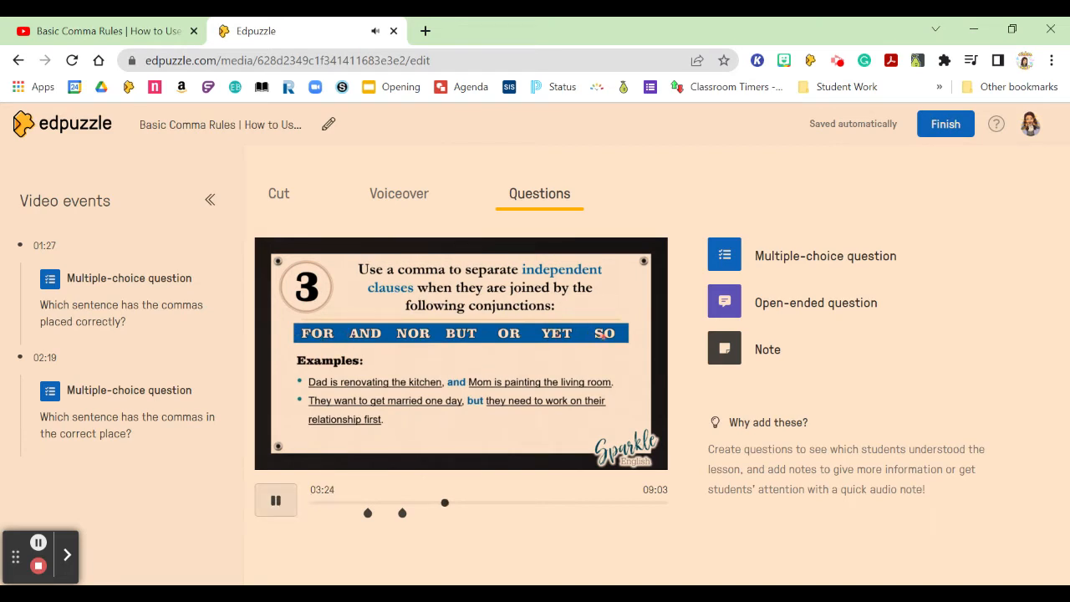
pyautogui.click(275, 506)
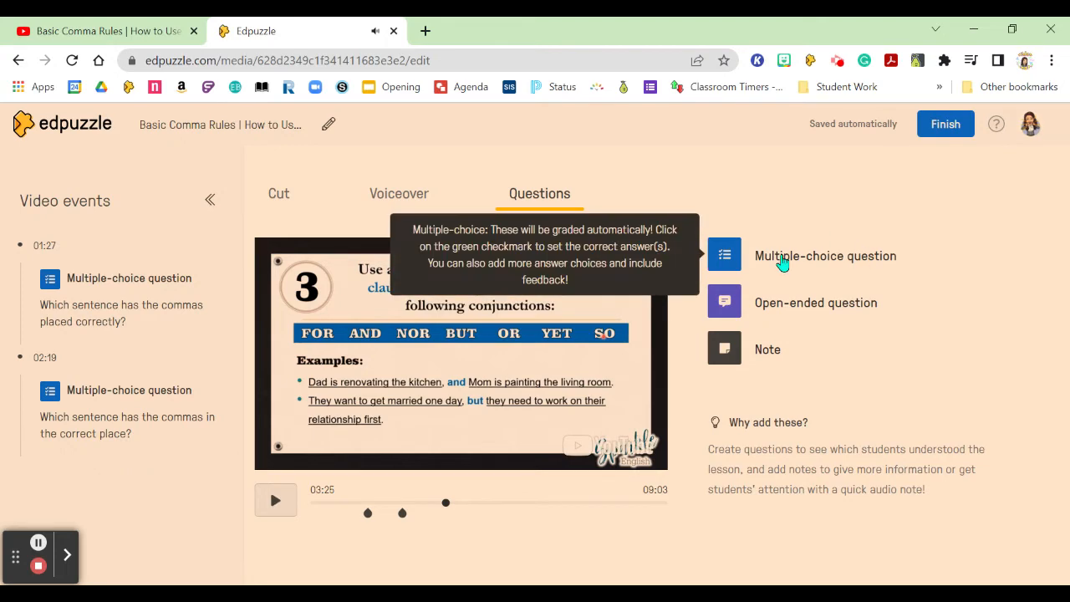
# Add a multiple-choice question at 03:25 reading "Which sentence has the comma in the correct place?".
pyautogui.click(781, 257)
pyautogui.click(768, 345)
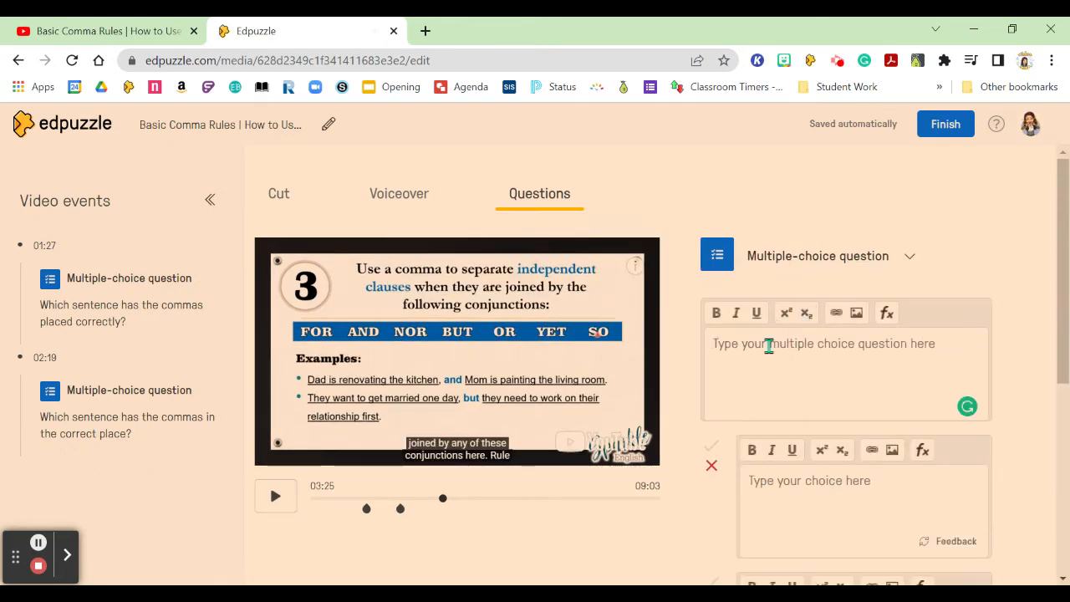
pyautogui.write('Which sentence')
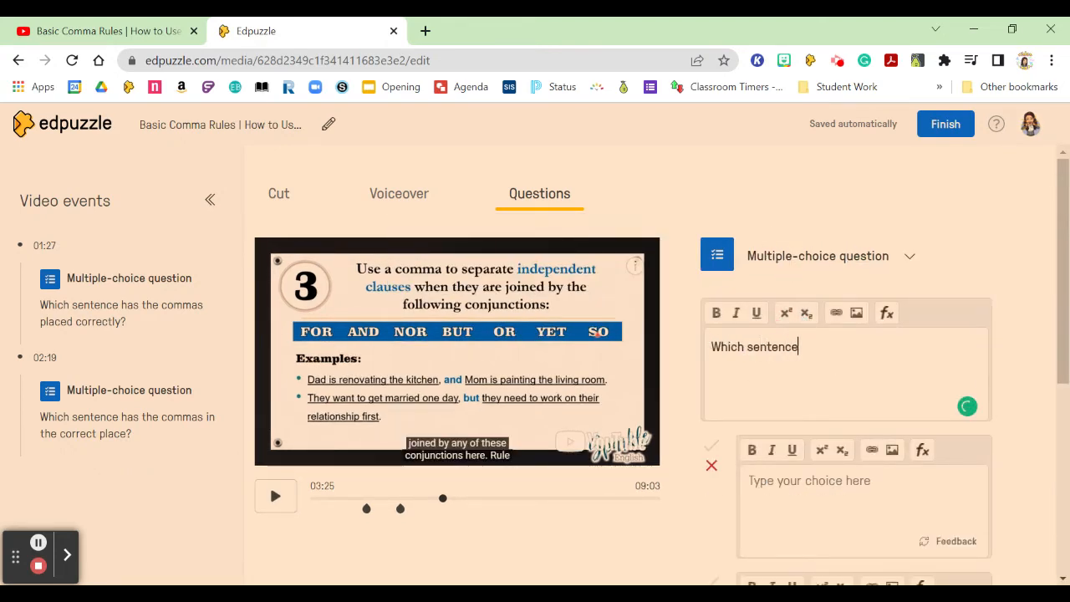
pyautogui.write(' has the comma i')
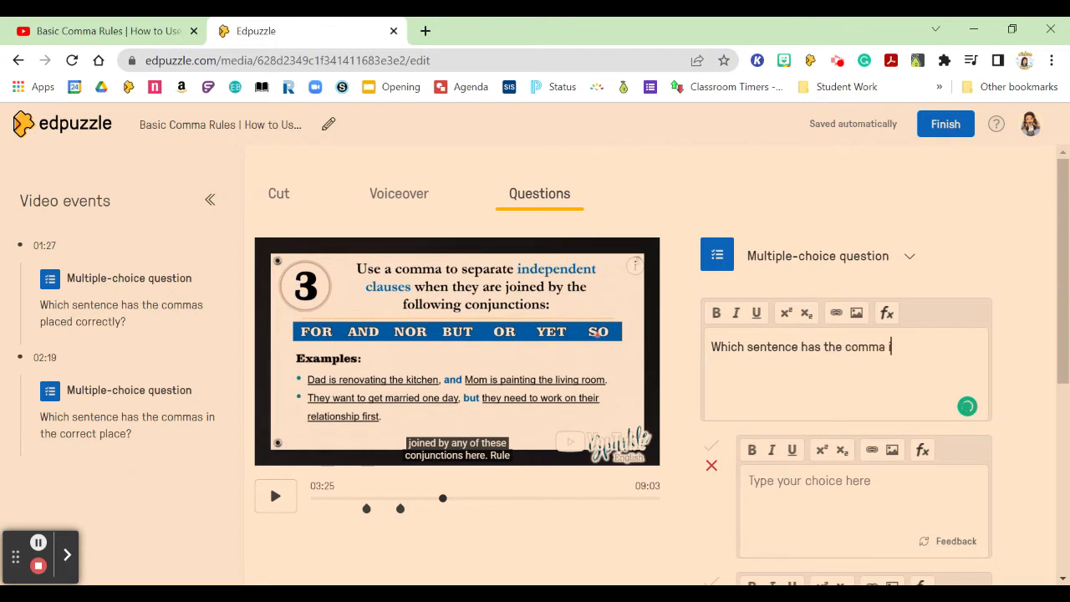
pyautogui.write('n the correct place?')
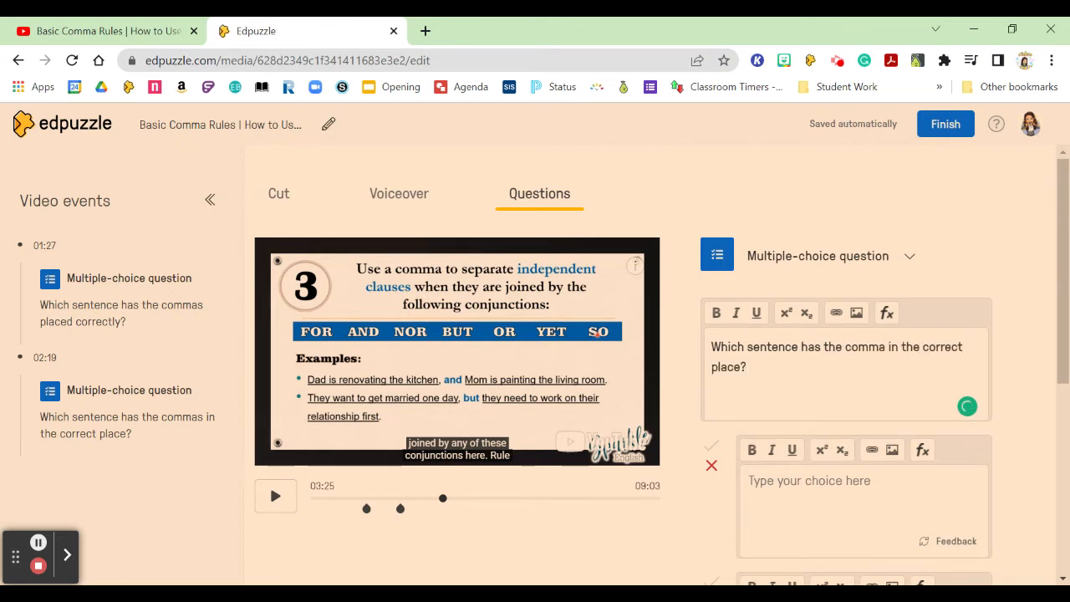
# Fill the 03:25 question's two answer choices with a period each, and add a third choice containing a period.
pyautogui.scroll(-1, 823, 430)
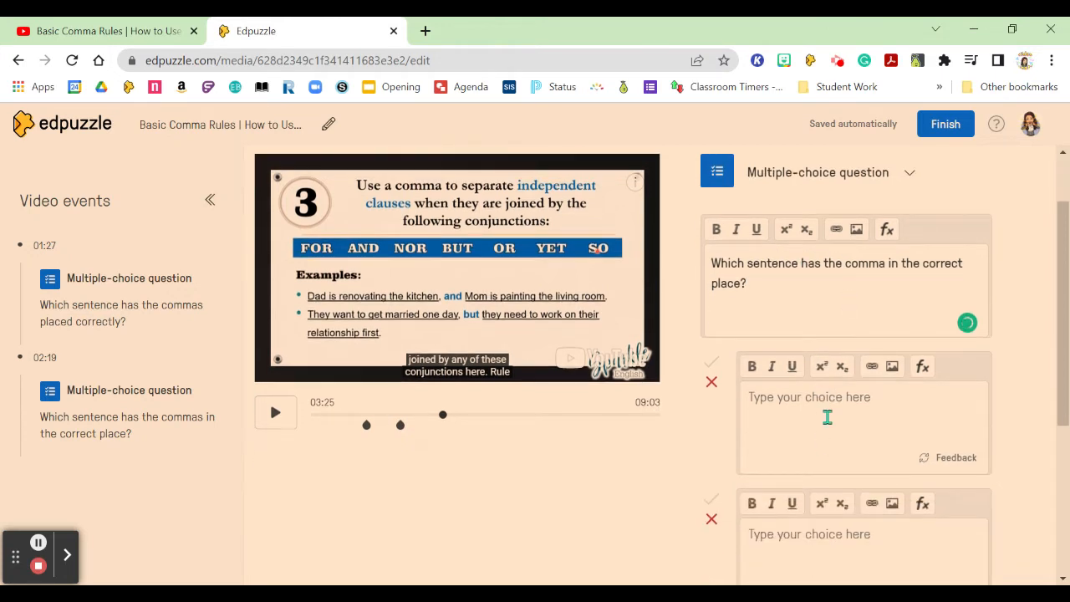
pyautogui.write('.')
pyautogui.scroll(-1, 817, 436)
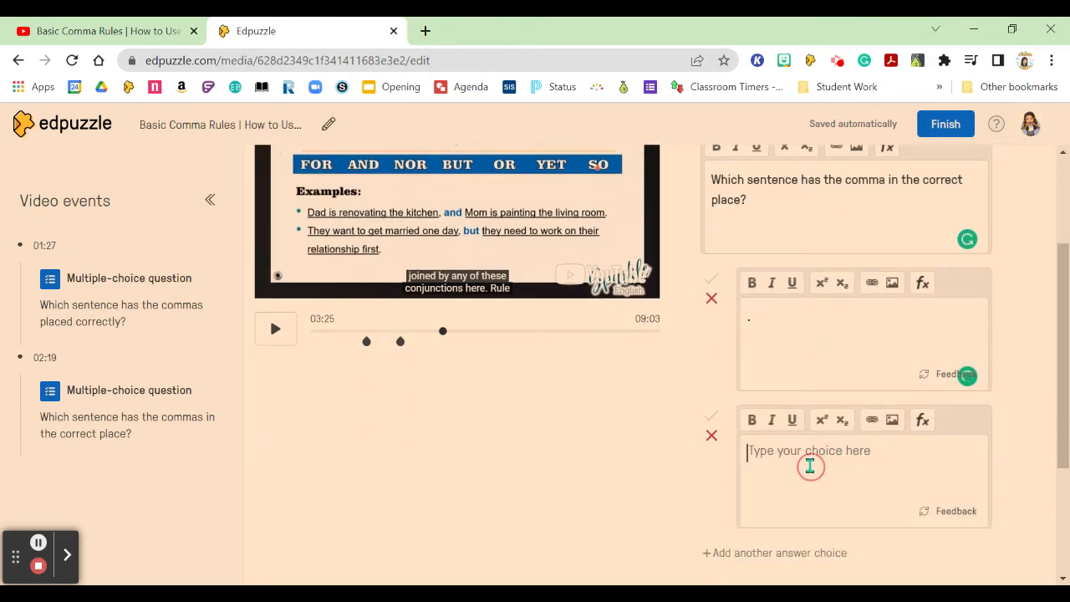
pyautogui.write('.')
pyautogui.scroll(-1, 810, 466)
pyautogui.click(775, 473)
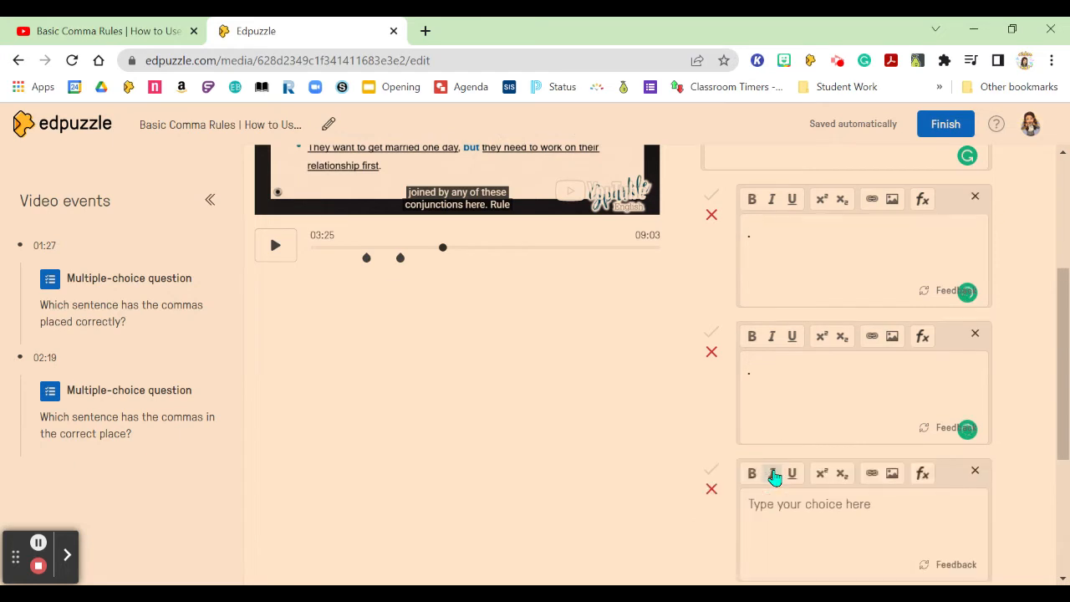
pyautogui.click(783, 536)
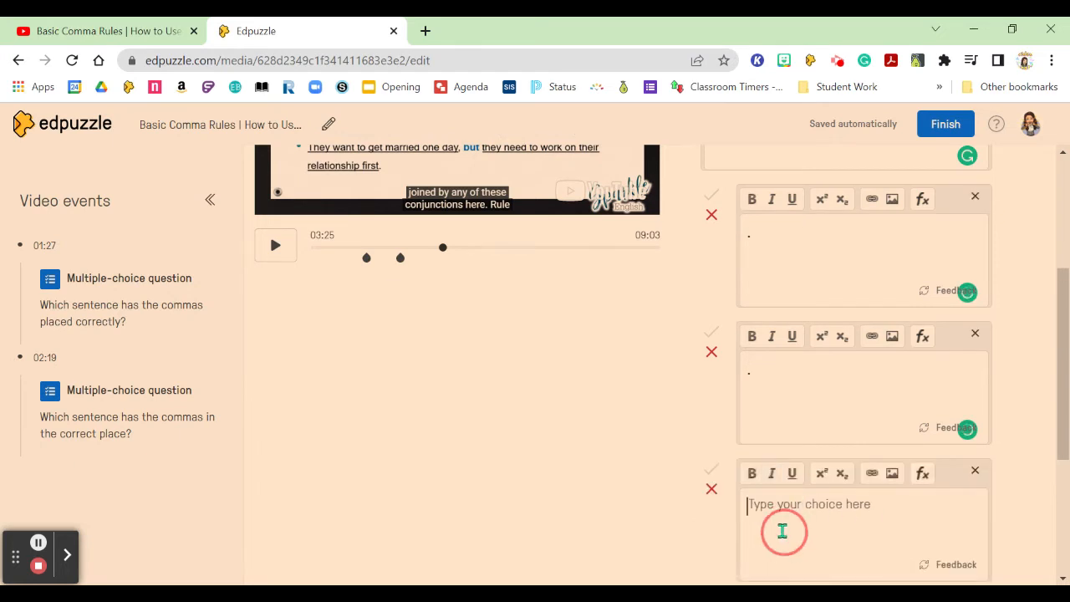
pyautogui.write('.')
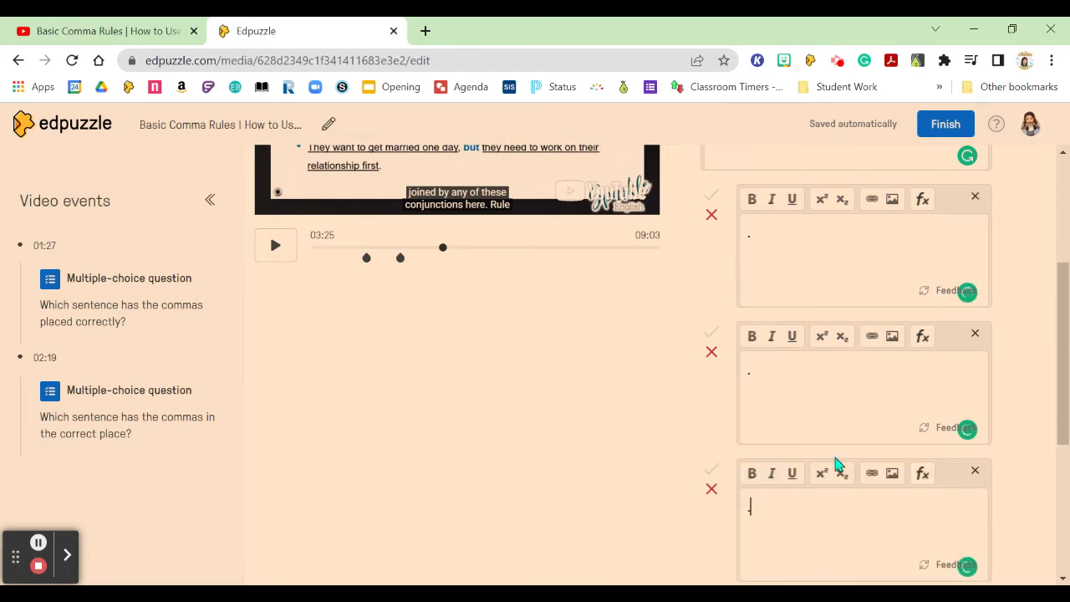
# Mark the first answer choice as correct and save the 03:25 question.
pyautogui.click(713, 196)
pyautogui.scroll(-2, 872, 368)
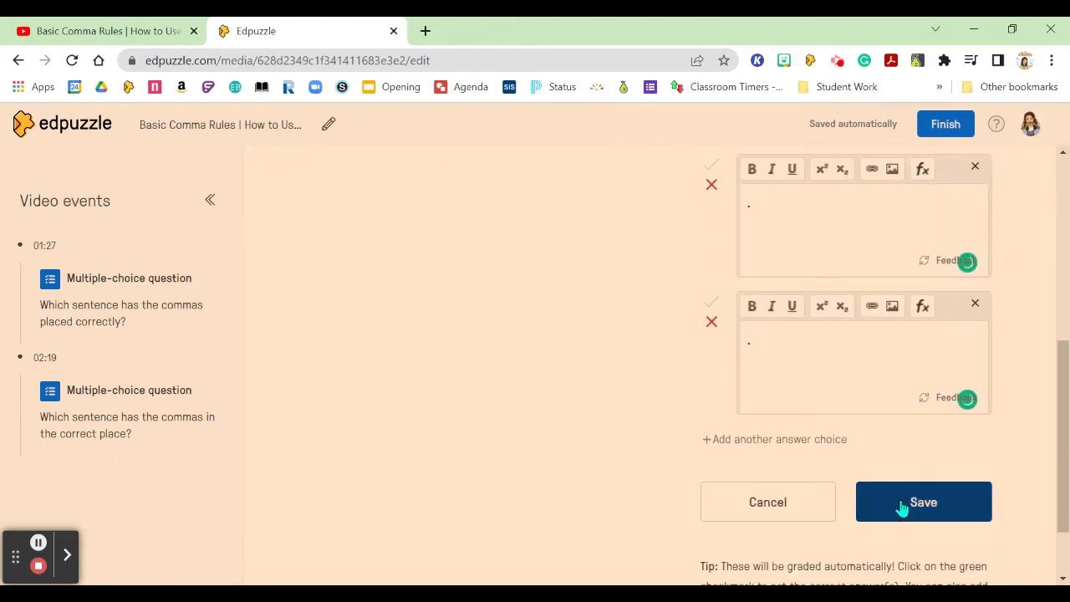
pyautogui.click(902, 507)
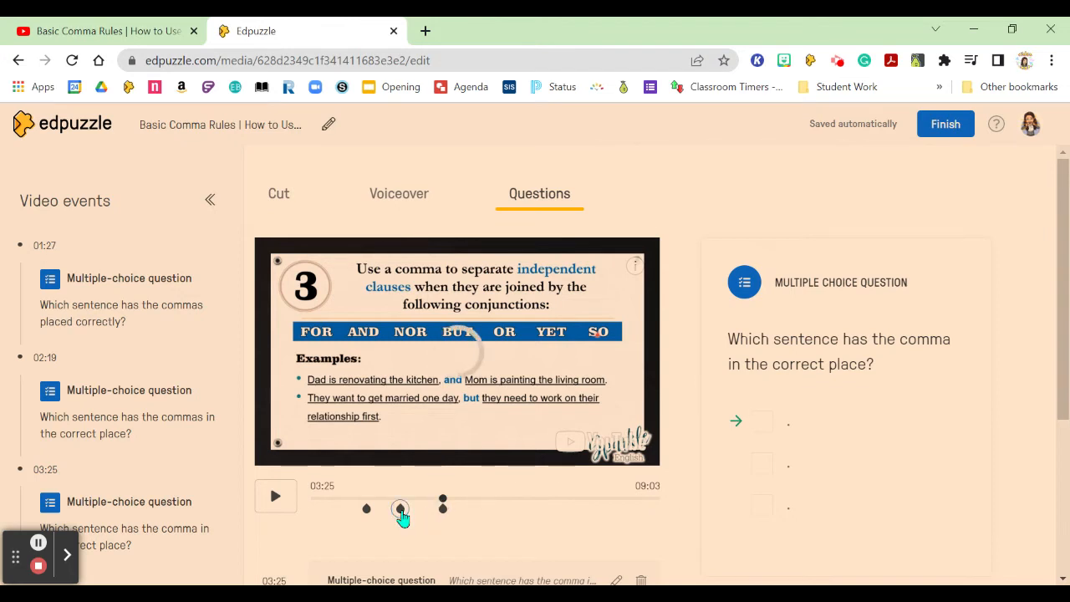
# Move playback past the end of comma rule 4 and pause at 04:56 as rule 5 begins.
pyautogui.click(490, 501)
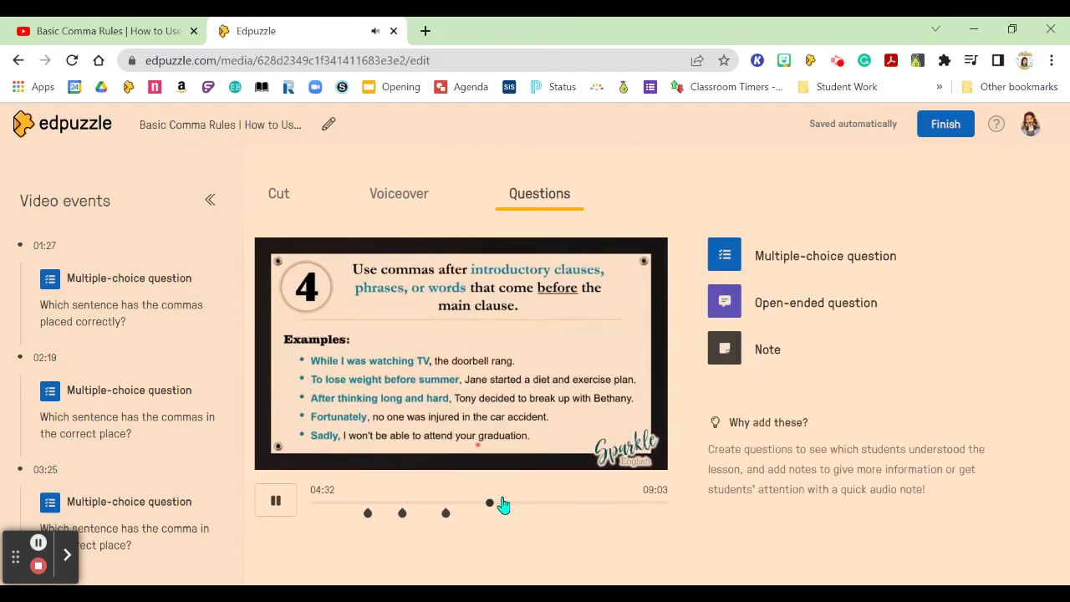
pyautogui.click(497, 504)
pyautogui.moveTo(498, 510); pyautogui.dragTo(500, 505)
pyautogui.click(281, 510)
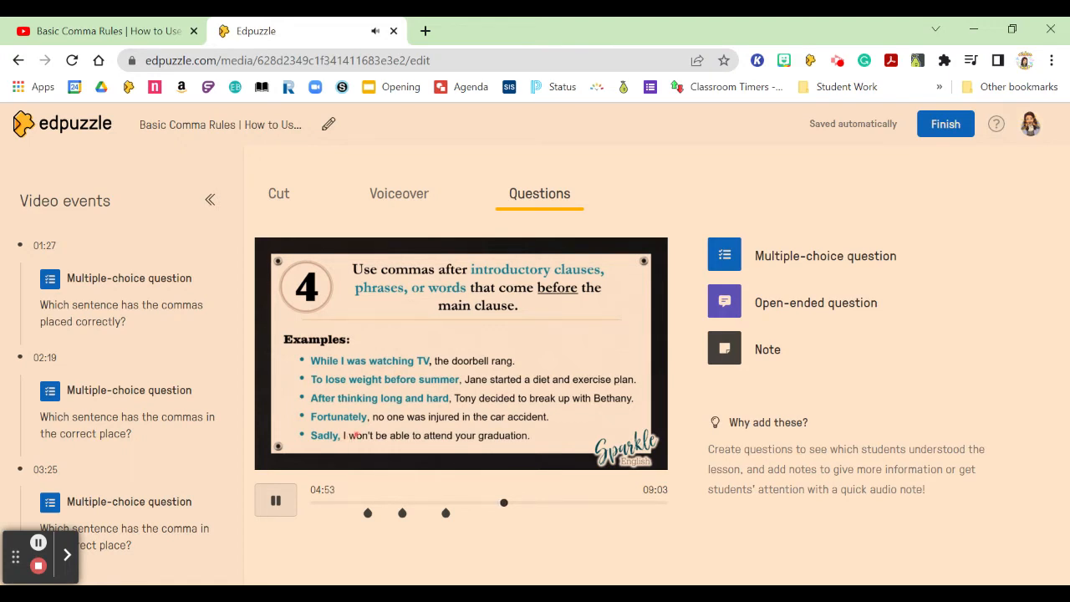
pyautogui.click(276, 502)
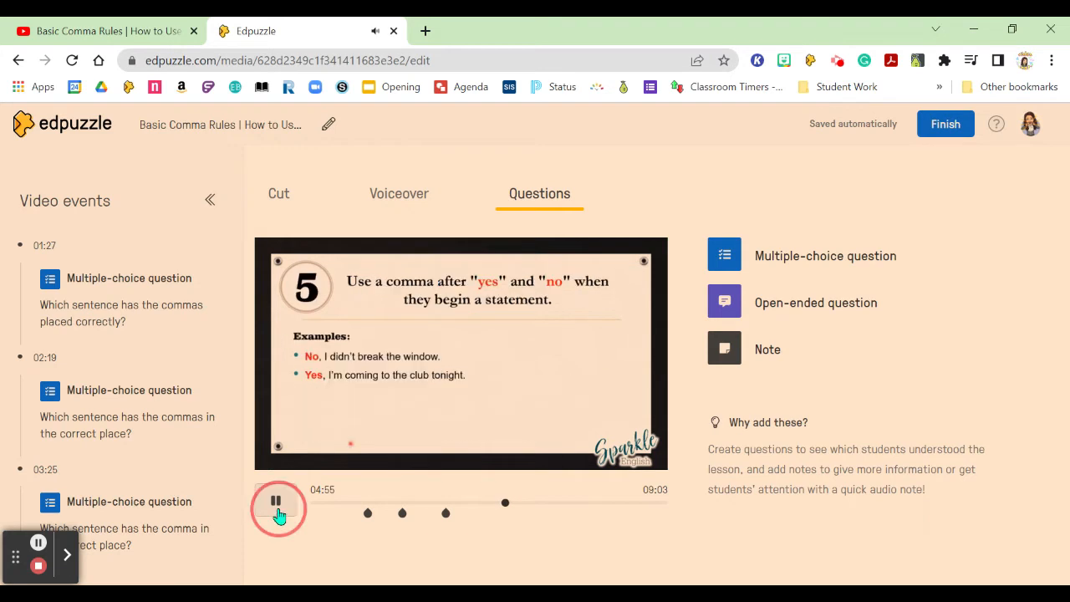
# Add a multiple-choice question at 04:56 reading "Which sentence has the comma in the correct place?".
pyautogui.click(729, 265)
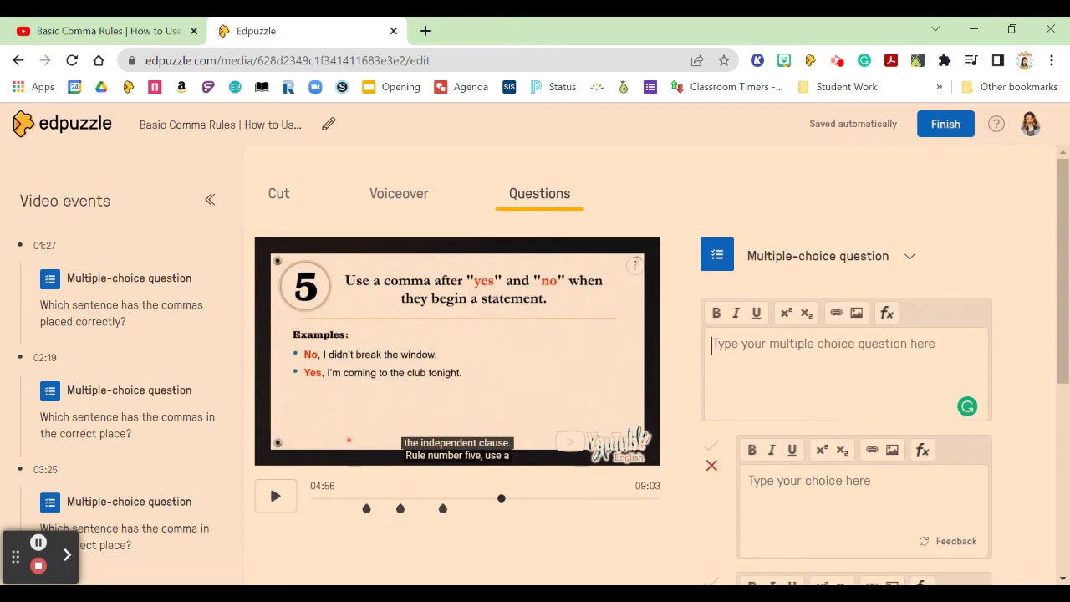
pyautogui.write('Which sentence has the comma in the correct pl')
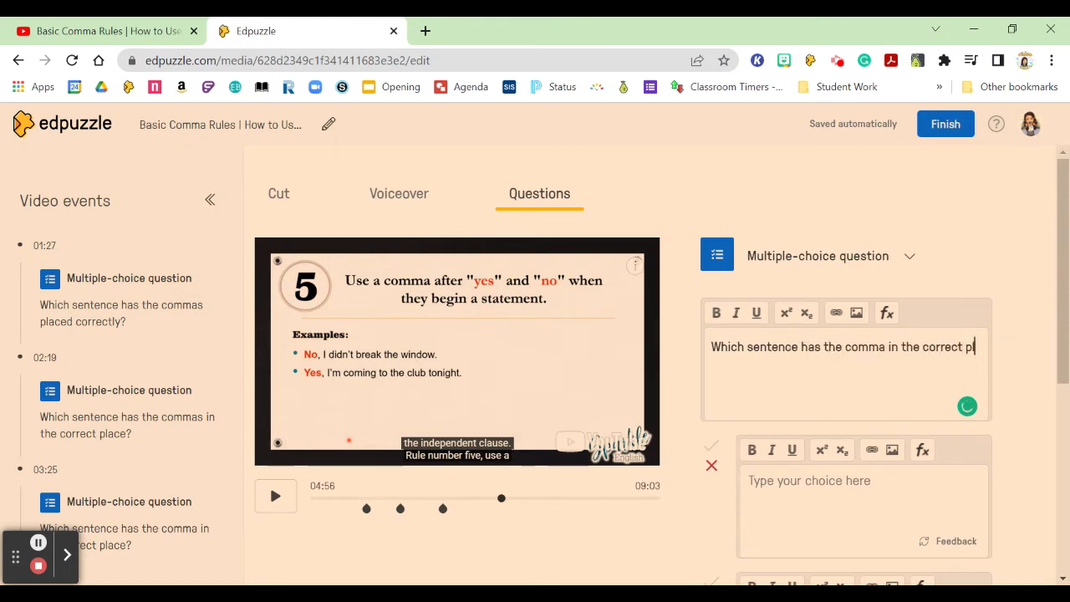
pyautogui.write('ace?')
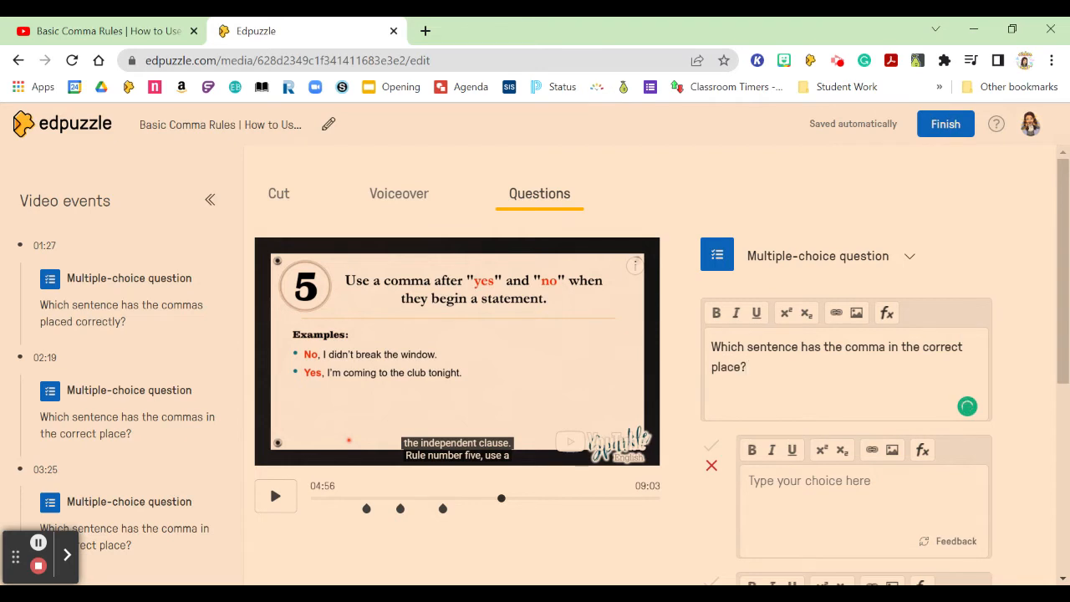
# Enter a period in each of the 04:56 question's answer choices, adding a third choice.
pyautogui.click(763, 484)
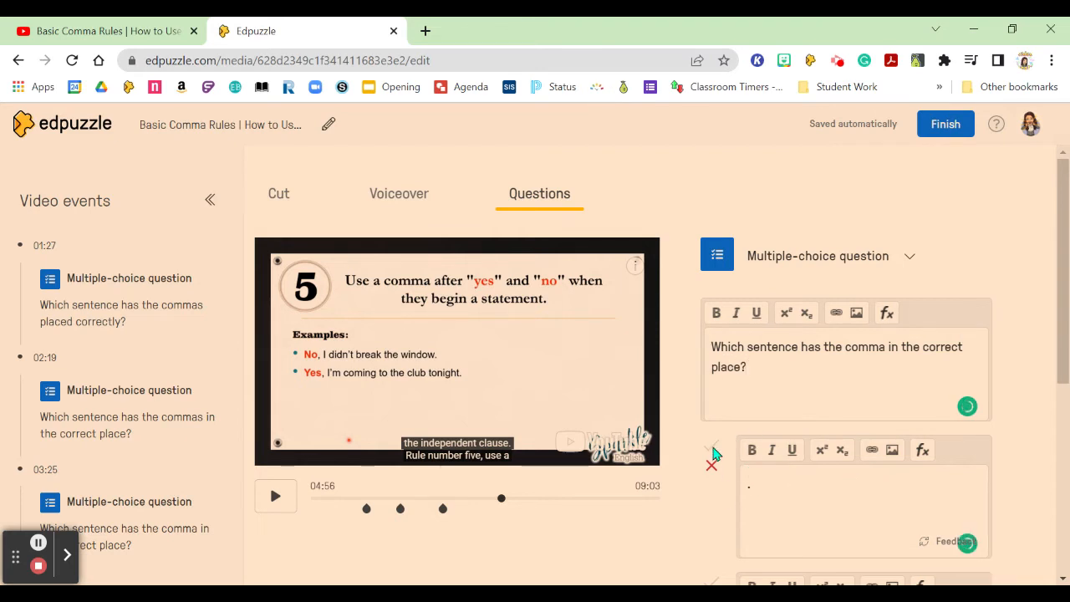
pyautogui.scroll(-2, 787, 526)
pyautogui.click(786, 475)
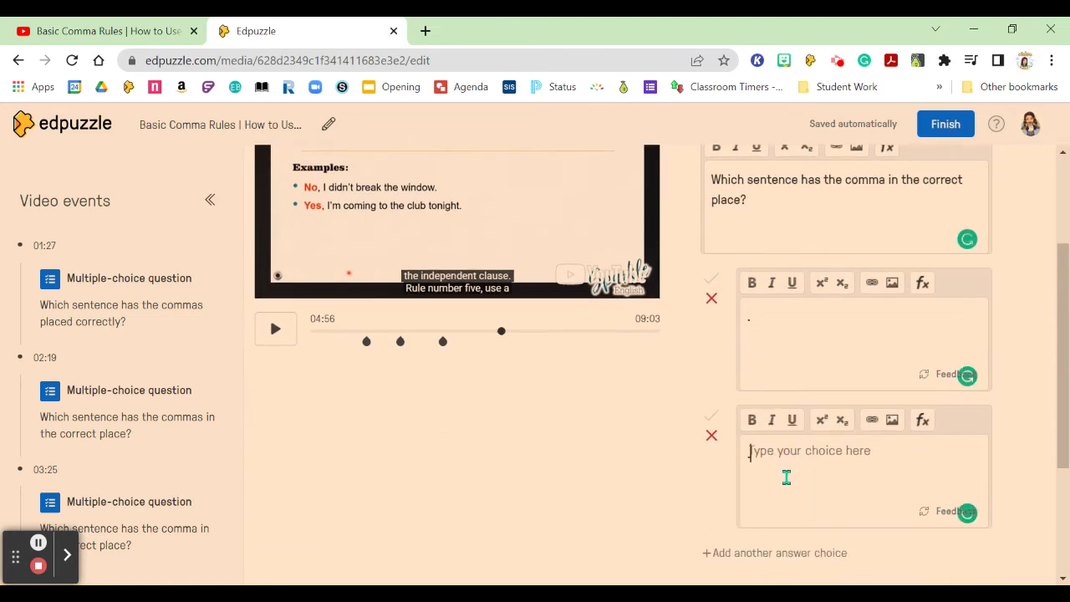
pyautogui.write('.')
pyautogui.scroll(-1, 783, 466)
pyautogui.scroll(-1, 783, 466)
pyautogui.click(763, 387)
pyautogui.click(769, 429)
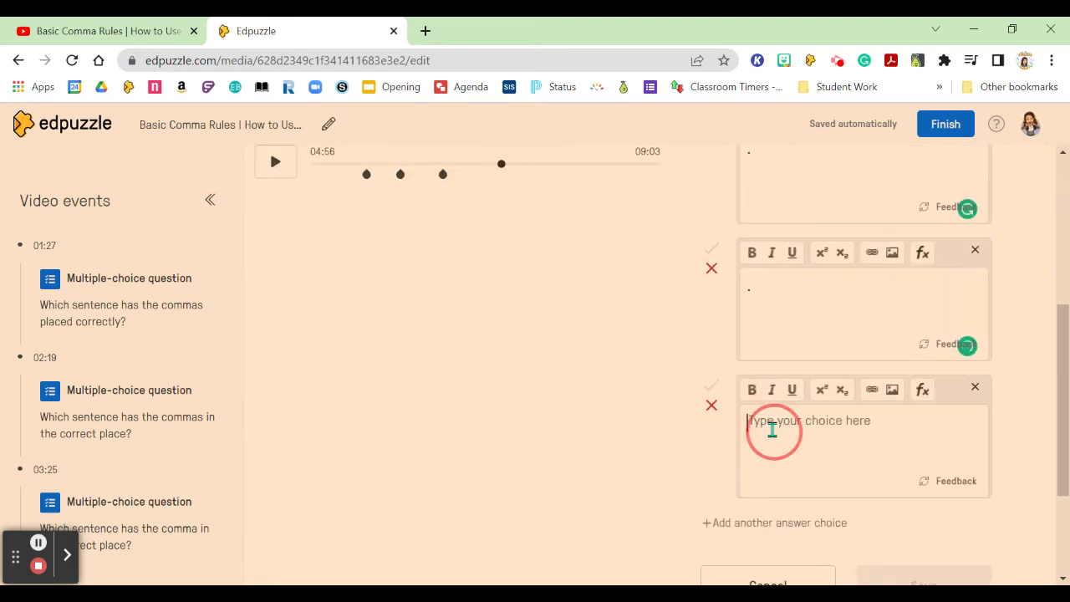
# Mark the third answer choice as correct and save the 04:56 question.
pyautogui.click(709, 390)
pyautogui.scroll(-1, 840, 434)
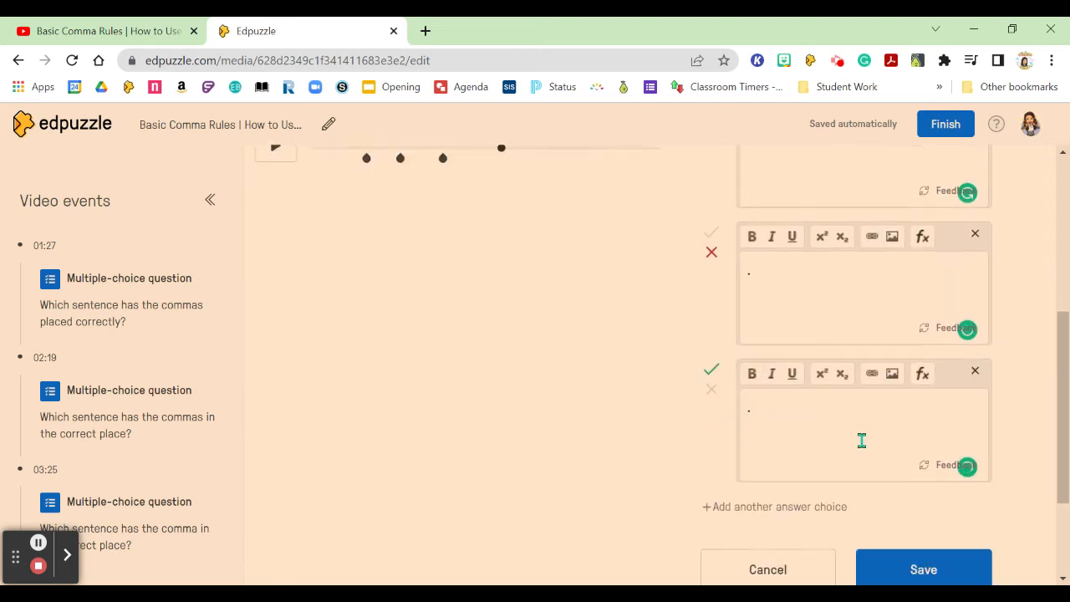
pyautogui.click(893, 512)
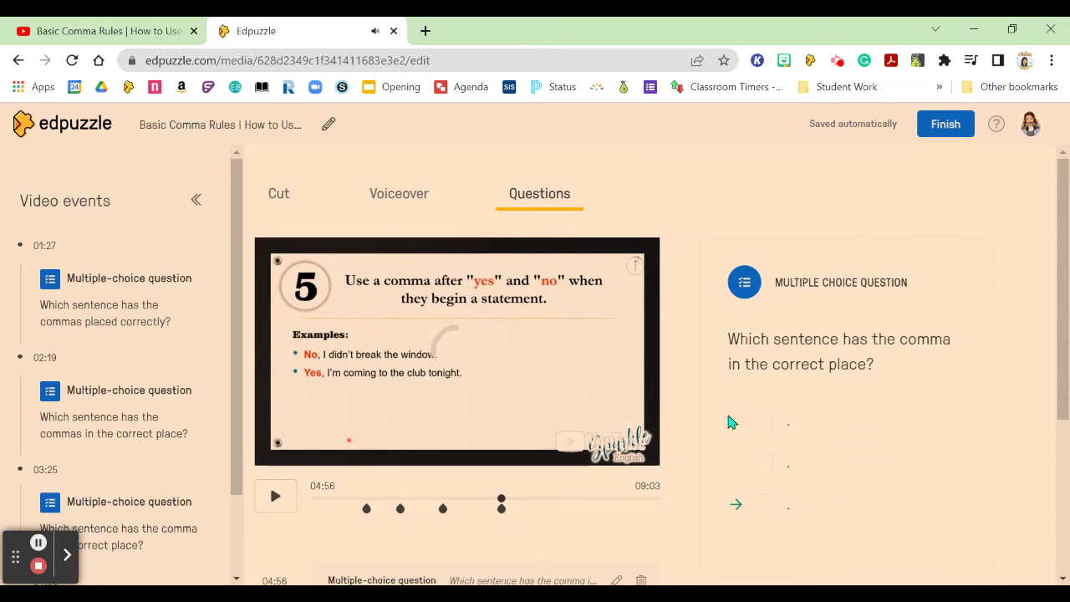
# Move playback to the end of comma rule 6 and pause it at 05:34.
pyautogui.click(557, 499)
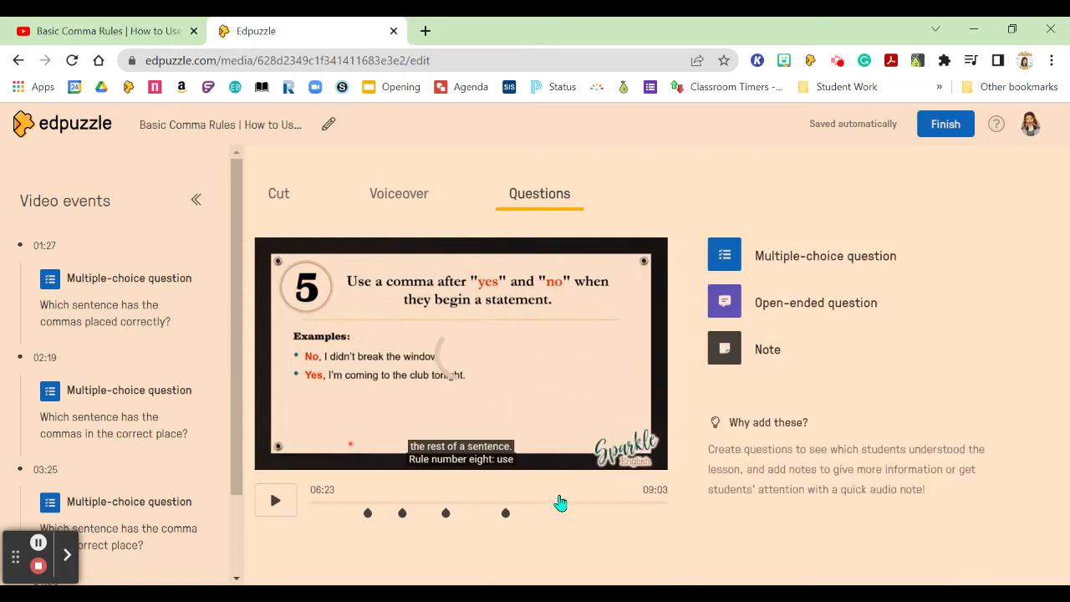
pyautogui.moveTo(563, 501); pyautogui.dragTo(530, 506)
pyautogui.click(265, 512)
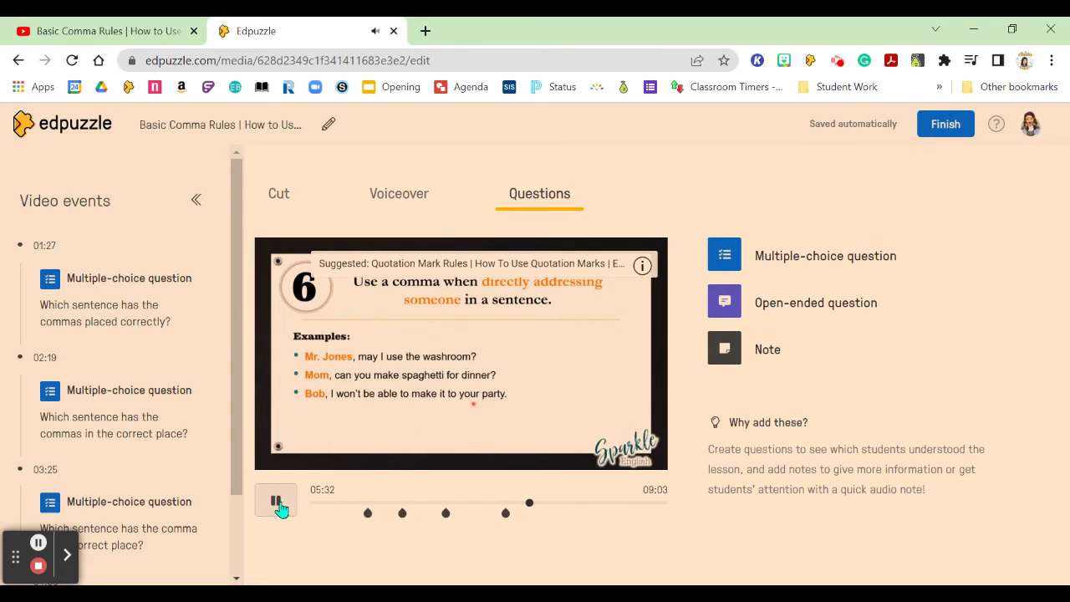
pyautogui.click(278, 505)
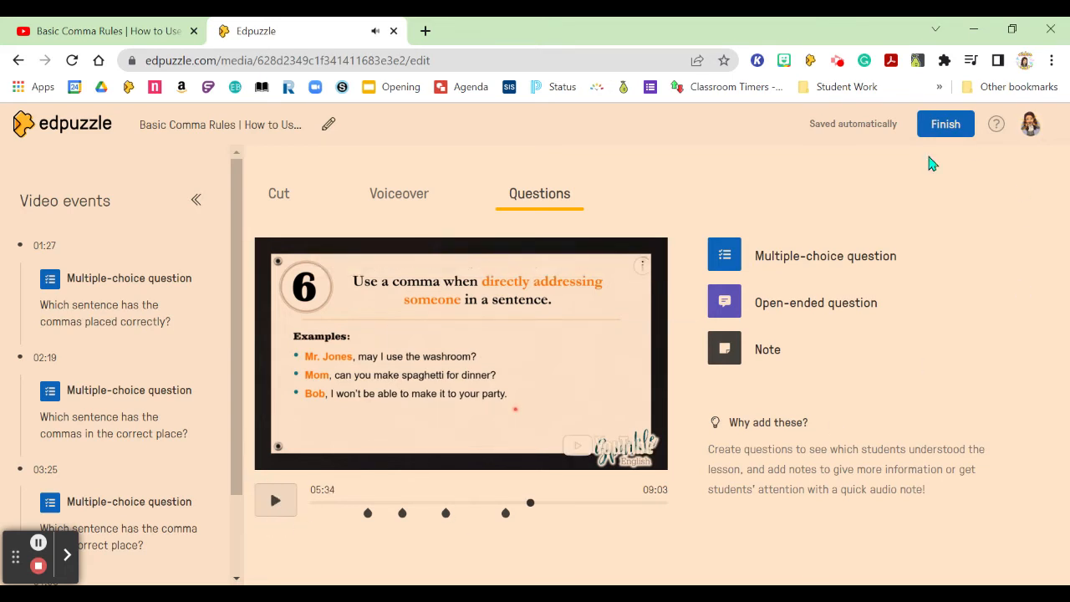
# Add a multiple-choice question at 05:34 reading "Which sentence has the comma in the correct place?".
pyautogui.click(769, 259)
pyautogui.click(749, 359)
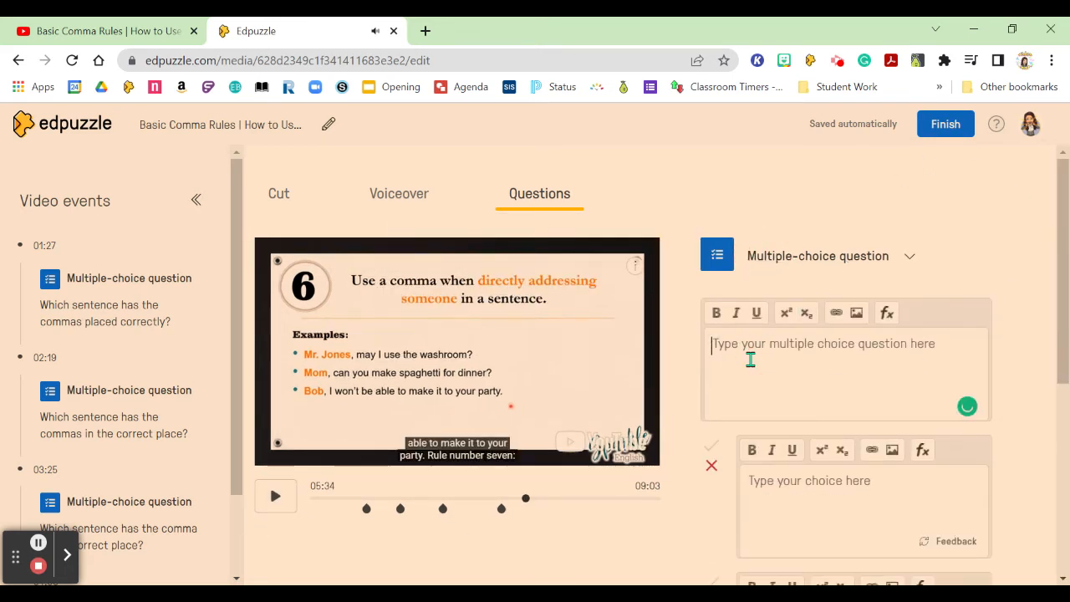
pyautogui.write('Which senten')
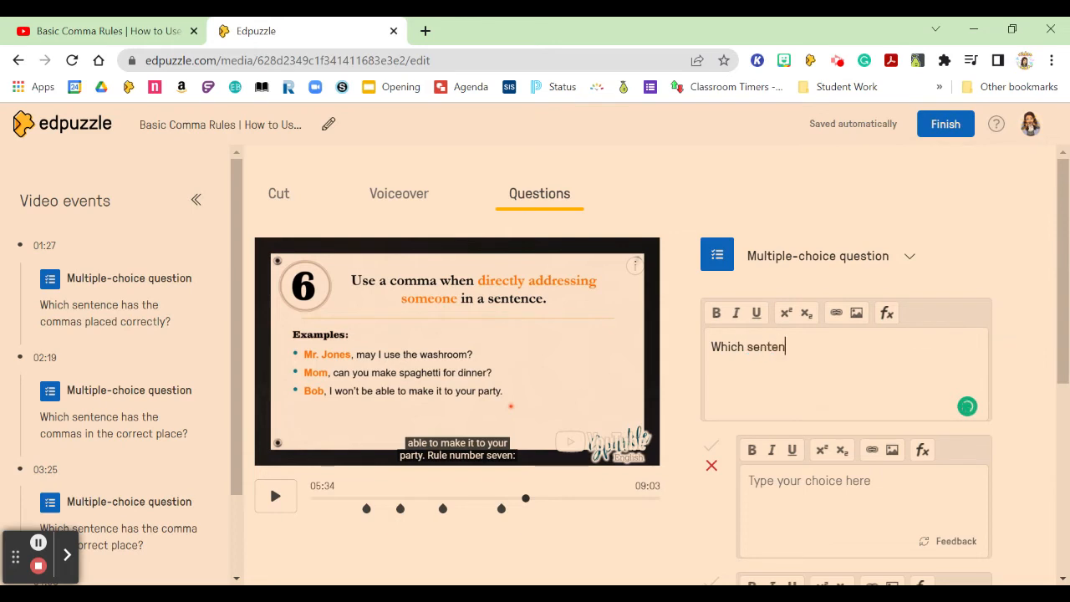
pyautogui.write('ce has the comma in the correct place?')
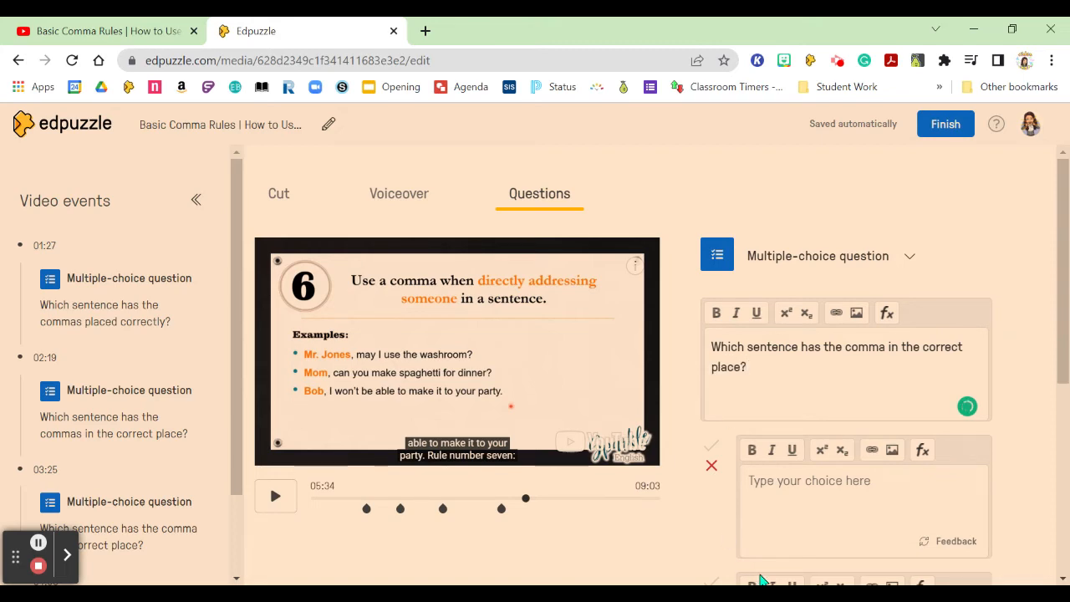
# Enter a period in each of the 05:34 question's answer choices, adding a third choice.
pyautogui.click(800, 502)
pyautogui.write('.')
pyautogui.scroll(-2, 798, 506)
pyautogui.click(807, 479)
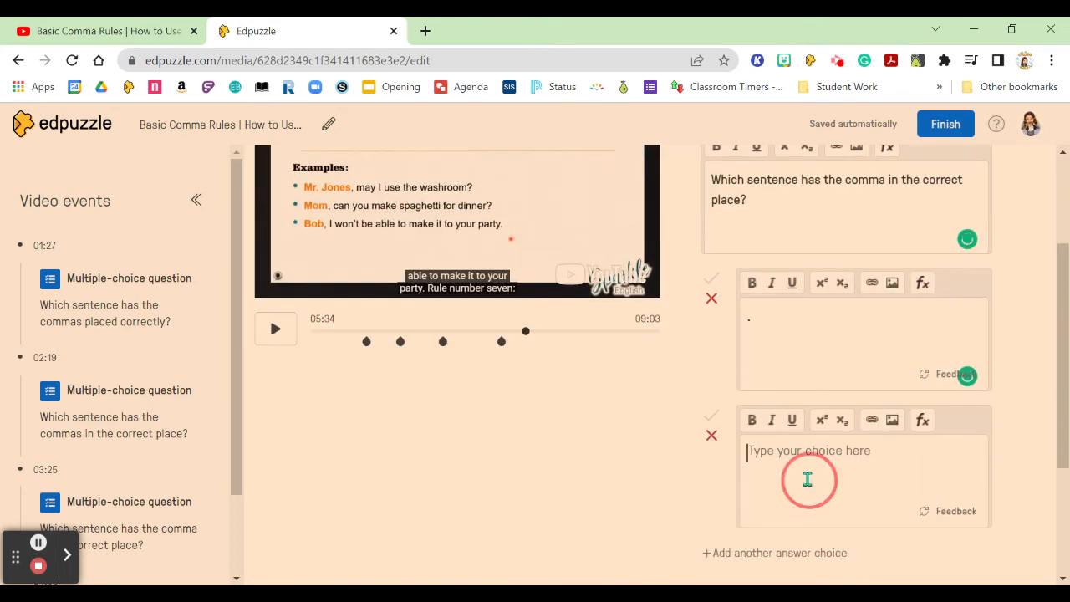
pyautogui.write('.')
pyautogui.scroll(-1, 802, 472)
pyautogui.click(775, 439)
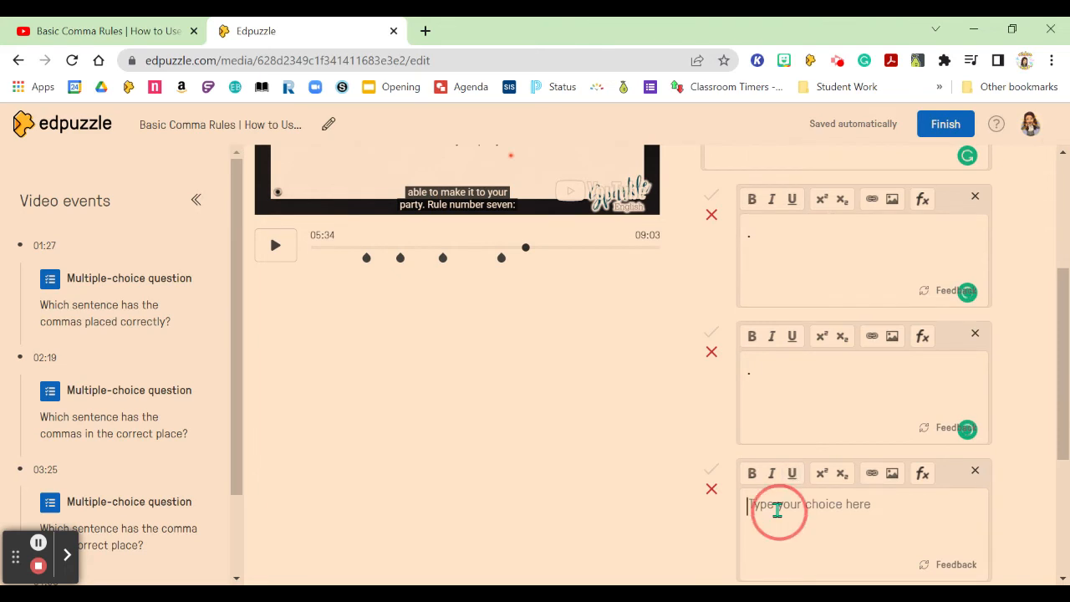
pyautogui.write('.')
# Mark the second answer choice as correct and save the 05:34 question.
pyautogui.click(711, 332)
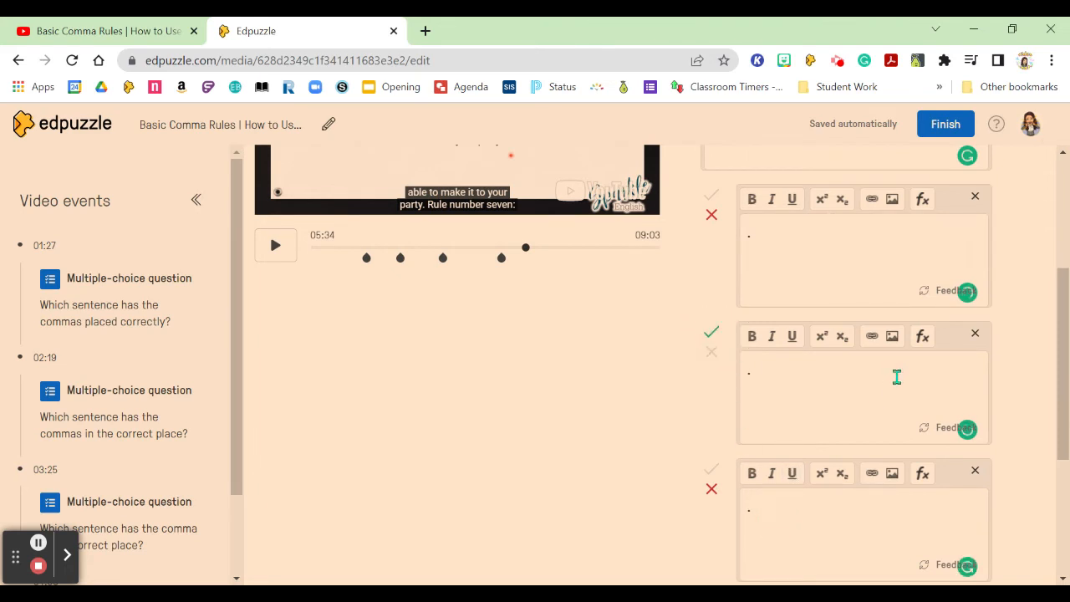
pyautogui.scroll(-2, 937, 373)
pyautogui.click(915, 506)
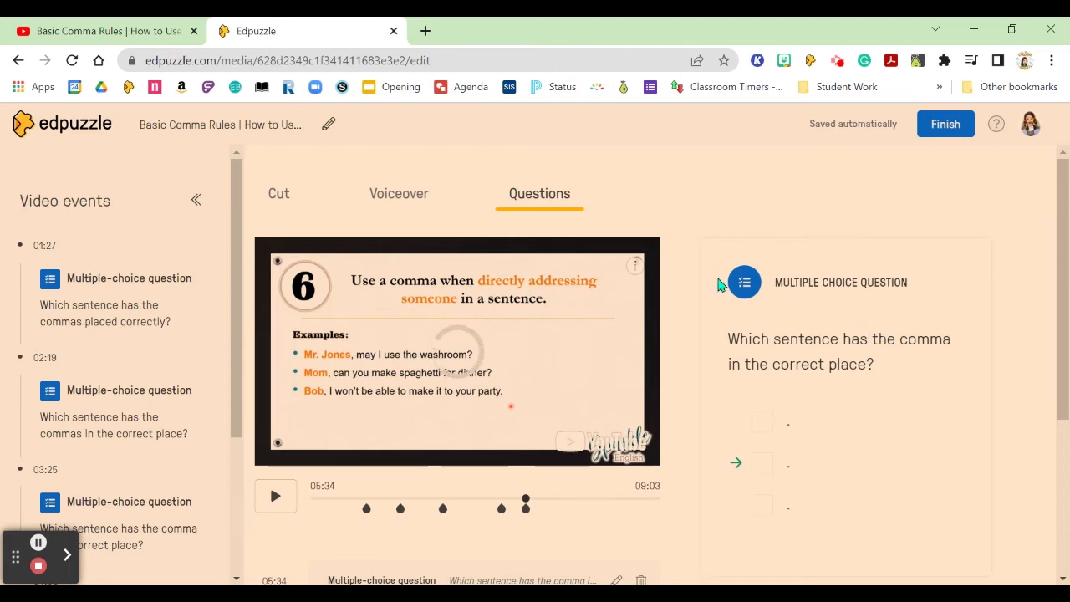
# Switch to cutting the video, continue past the displayed 05:34 question and pause playback at 05:37.
pyautogui.click(278, 194)
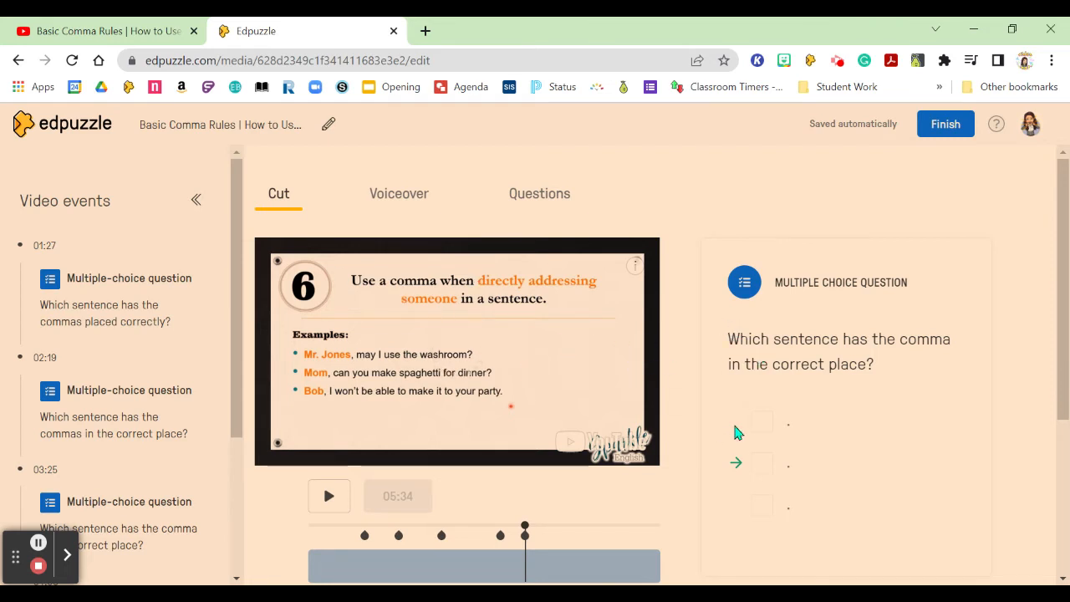
pyautogui.scroll(-2, 735, 432)
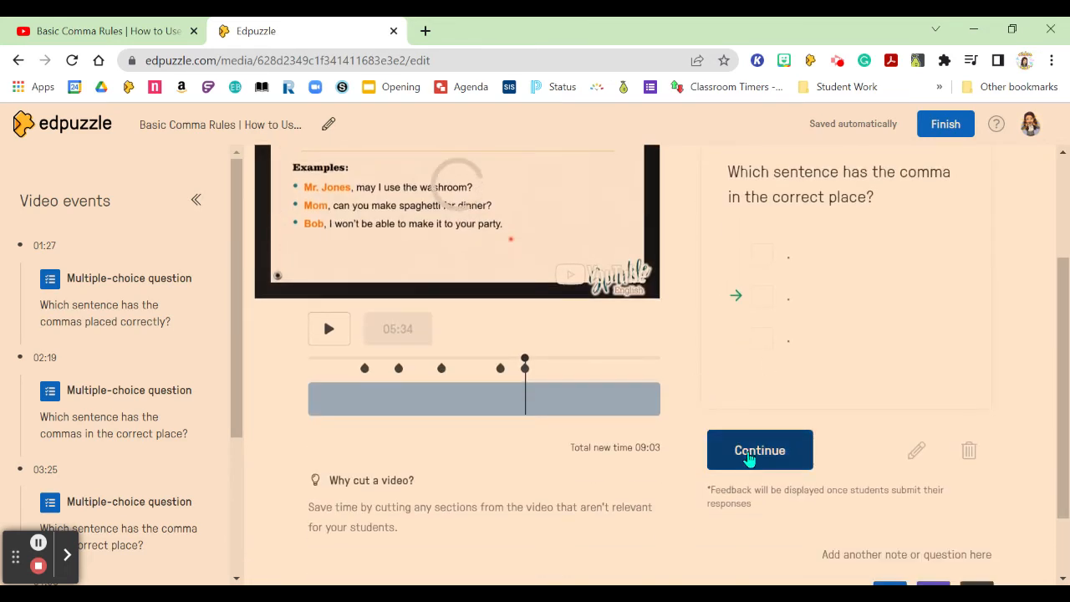
pyautogui.click(787, 450)
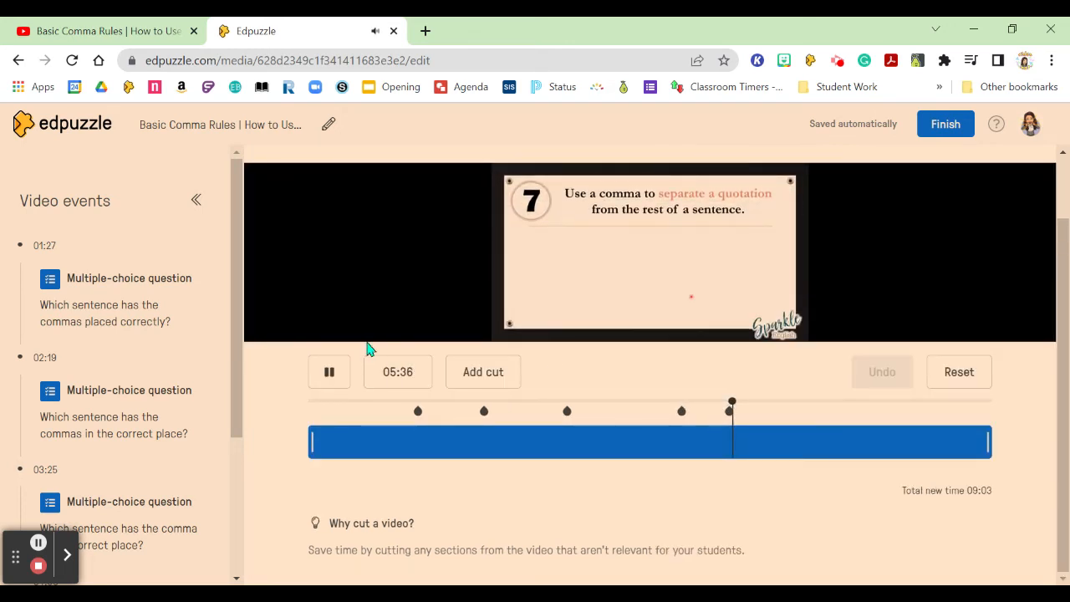
pyautogui.click(318, 381)
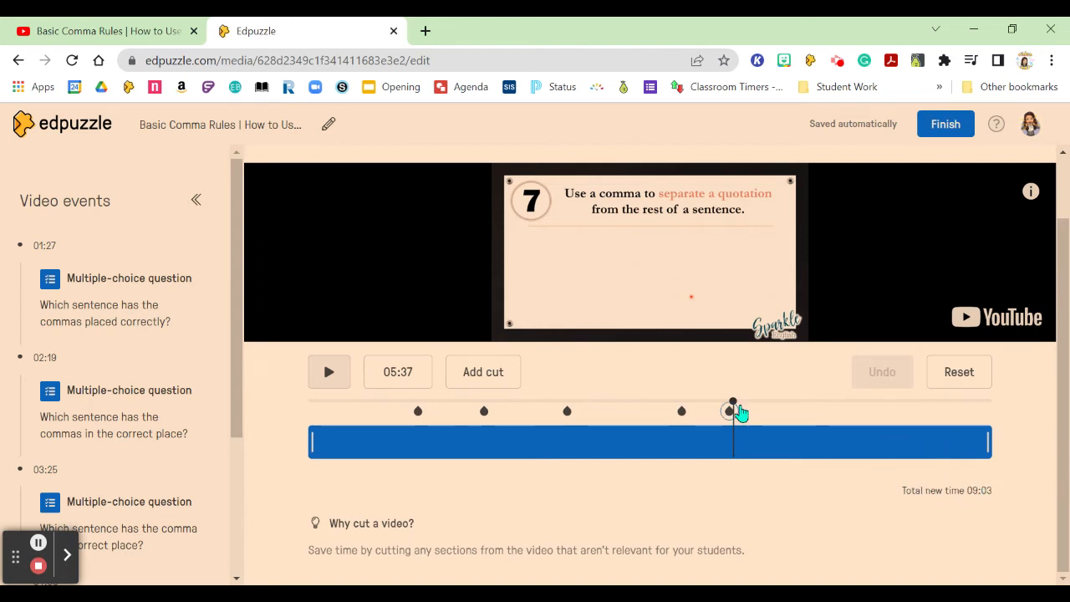
# Add a cut at 00:35 and remove the intro section before it from the video.
pyautogui.moveTo(733, 404); pyautogui.dragTo(341, 447)
pyautogui.click(328, 373)
pyautogui.click(331, 376)
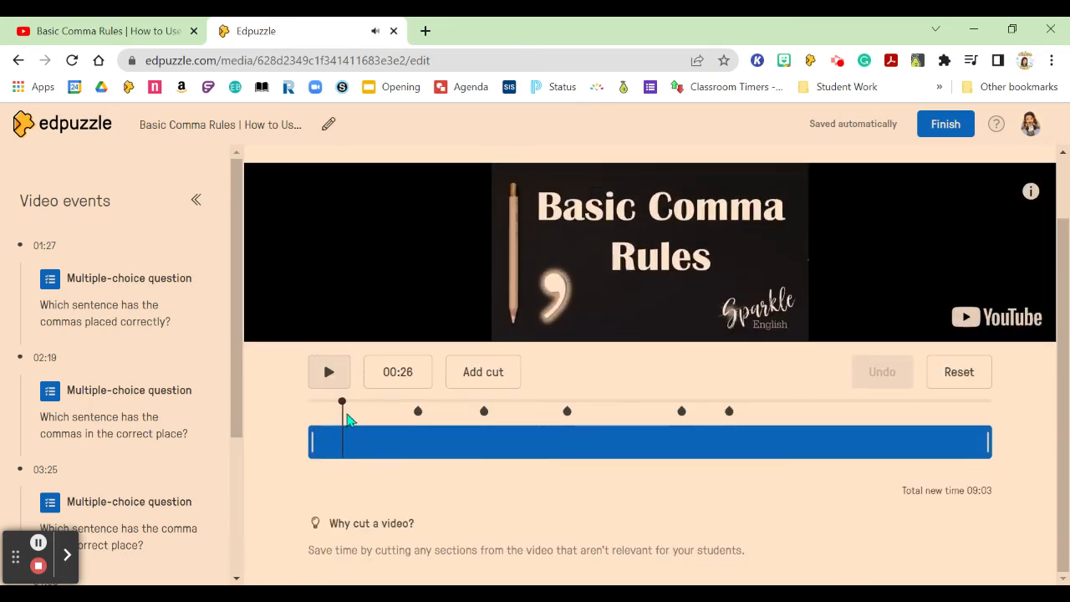
pyautogui.click(341, 405)
pyautogui.moveTo(343, 407); pyautogui.dragTo(354, 410)
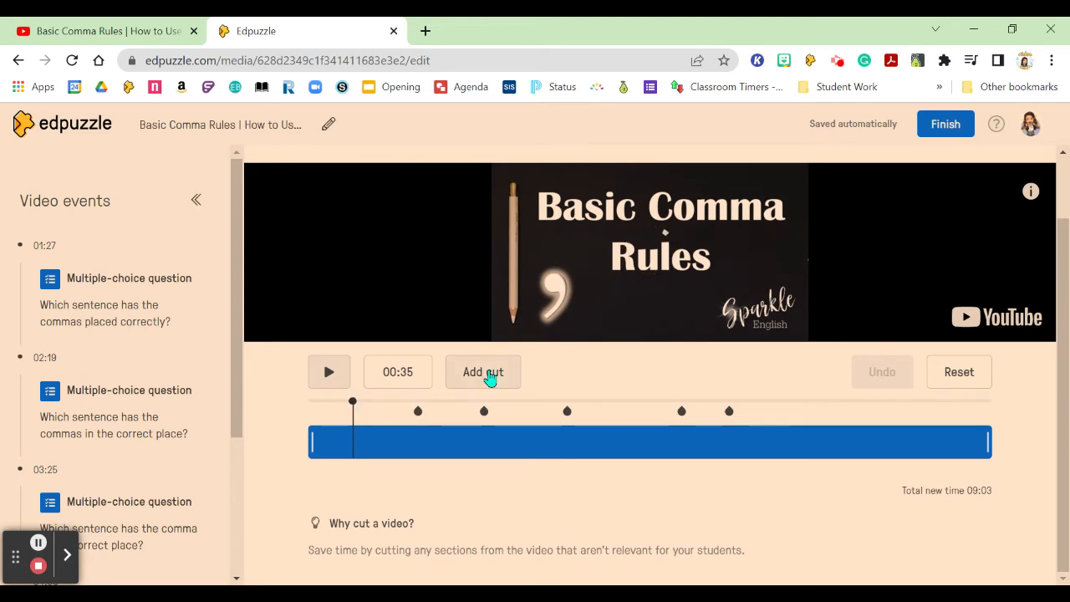
pyautogui.click(489, 374)
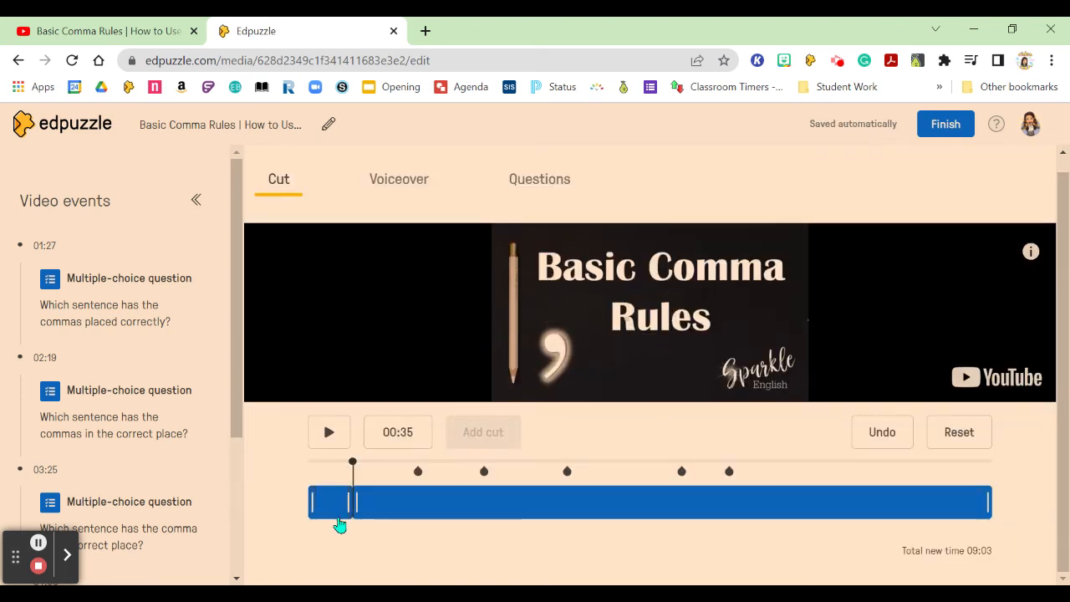
pyautogui.moveTo(341, 500); pyautogui.dragTo(287, 518)
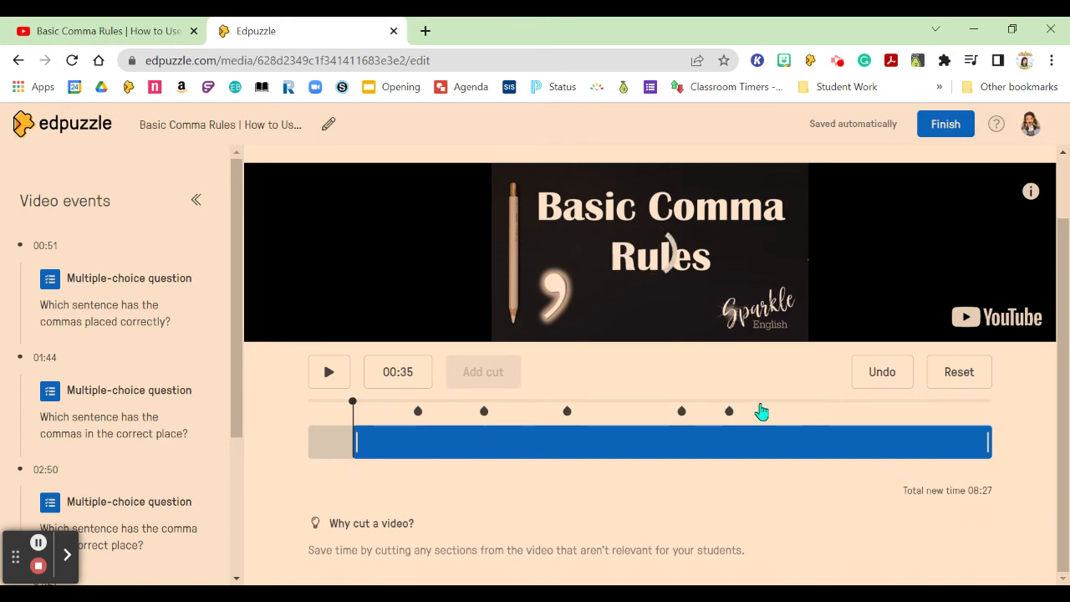
# Add a cut at 06:20, as rule 8 begins, and remove the rest of the video after it.
pyautogui.moveTo(352, 403); pyautogui.dragTo(788, 400)
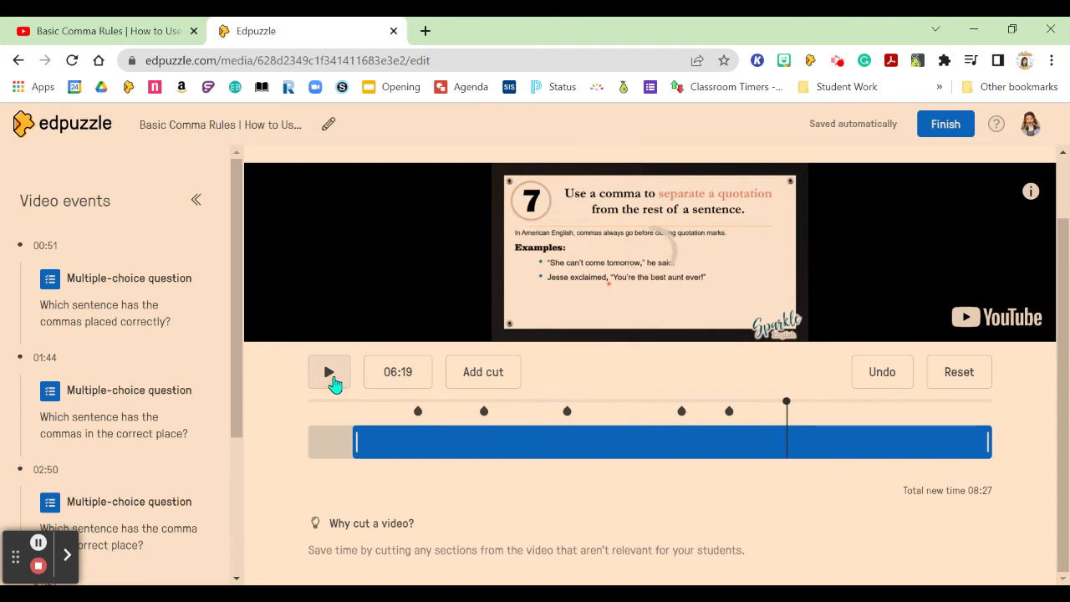
pyautogui.click(329, 374)
pyautogui.click(330, 375)
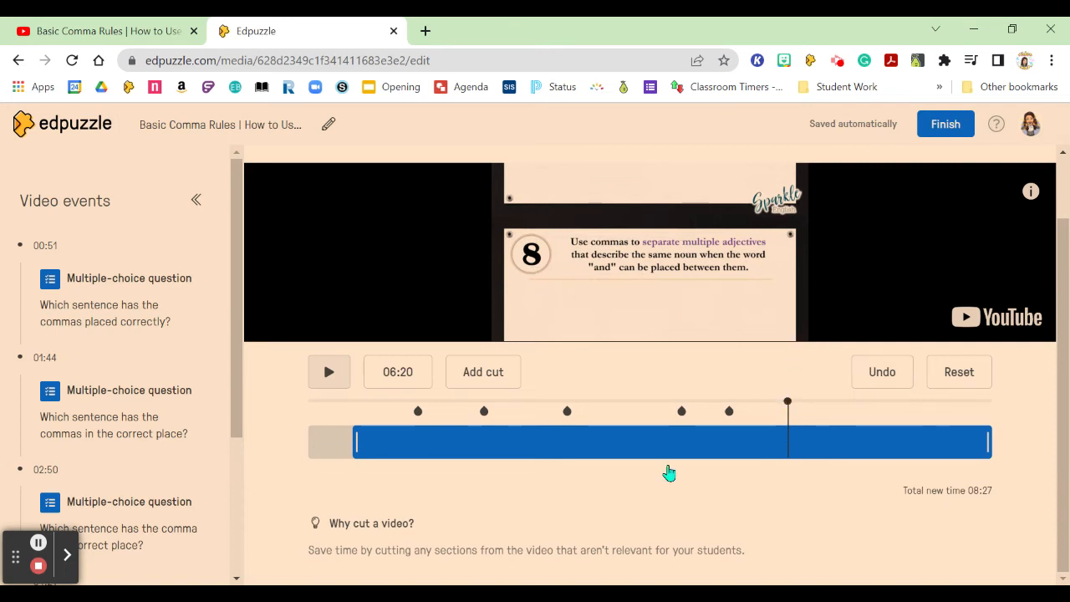
pyautogui.click(495, 371)
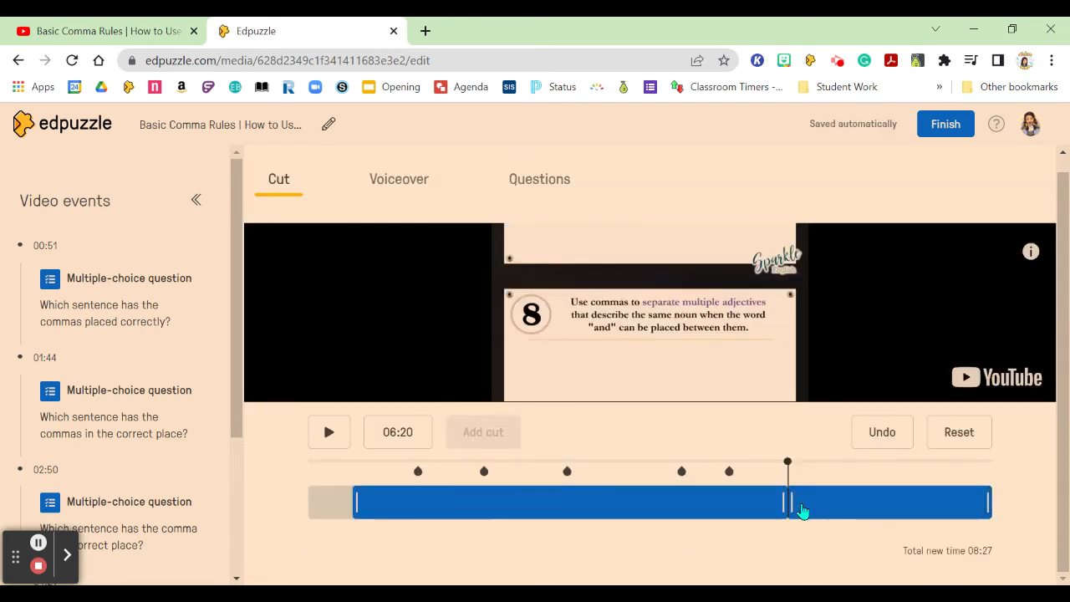
pyautogui.moveTo(847, 501); pyautogui.dragTo(1064, 490)
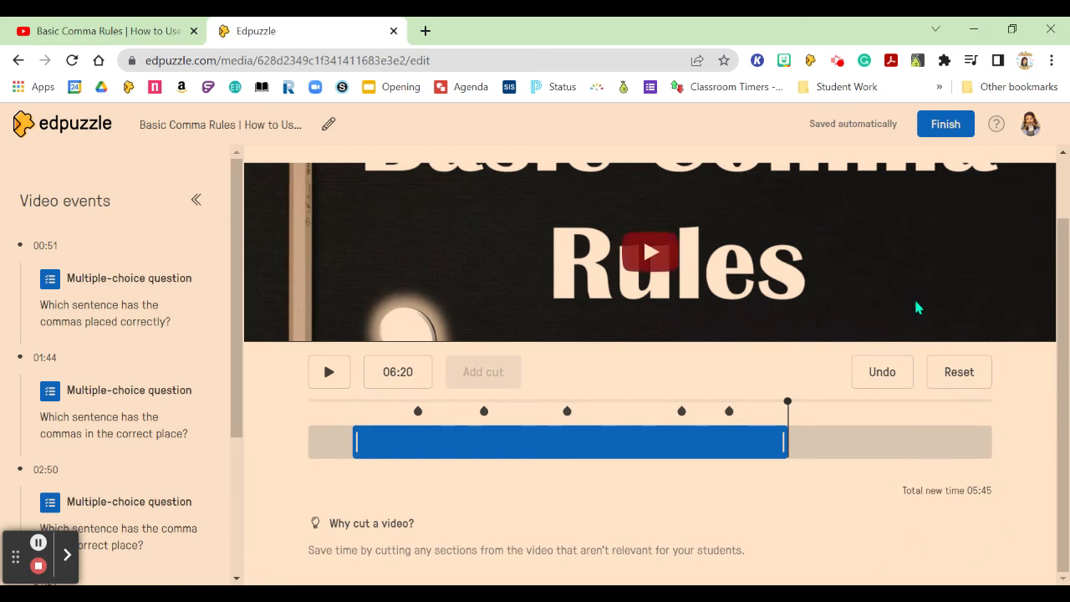
# Finish editing the lesson and look over its video preview.
pyautogui.click(941, 124)
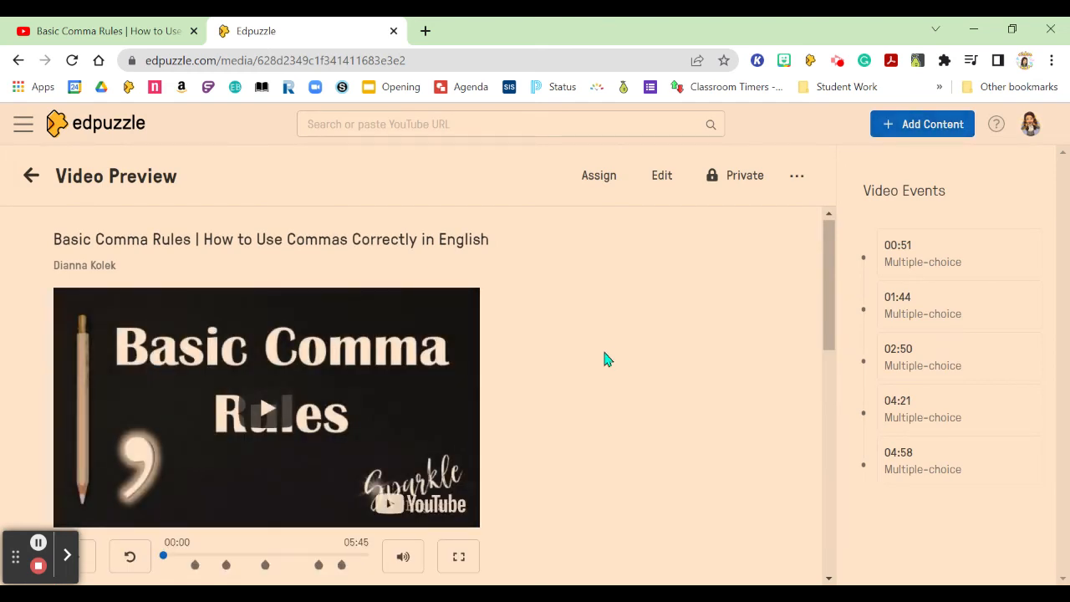
pyautogui.scroll(-2, 656, 449)
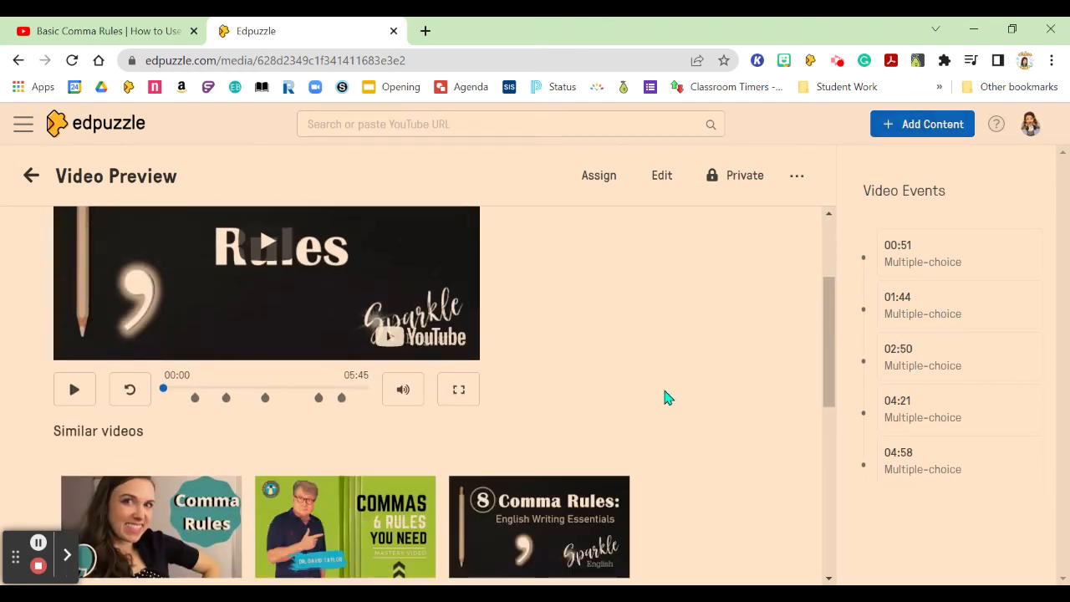
pyautogui.scroll(2, 710, 408)
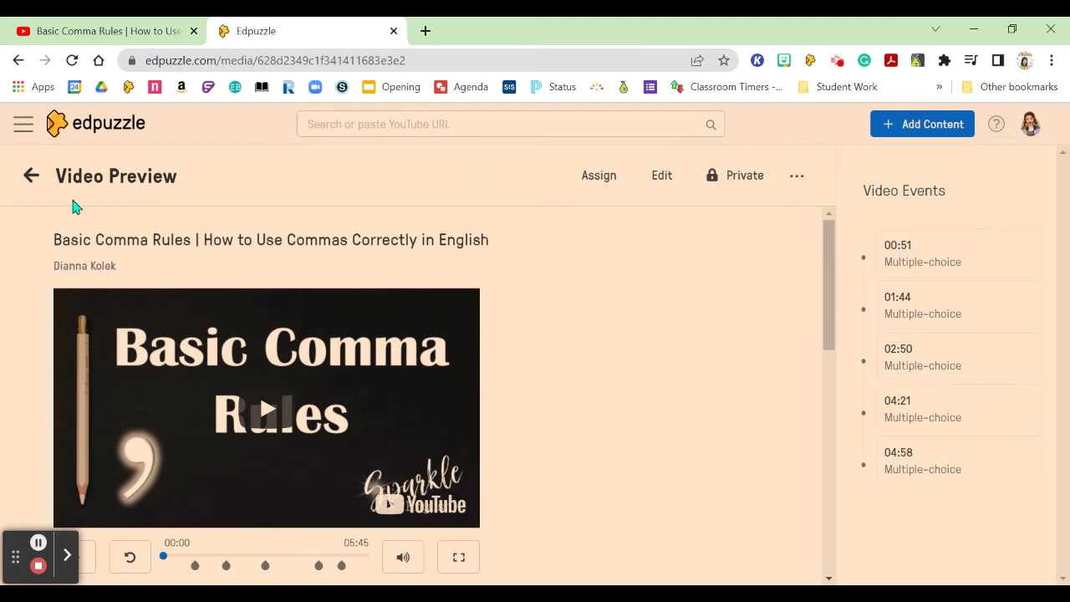
# Go to My Content and locate the Basic Comma Rules video, checking its privacy indicator.
pyautogui.click(32, 178)
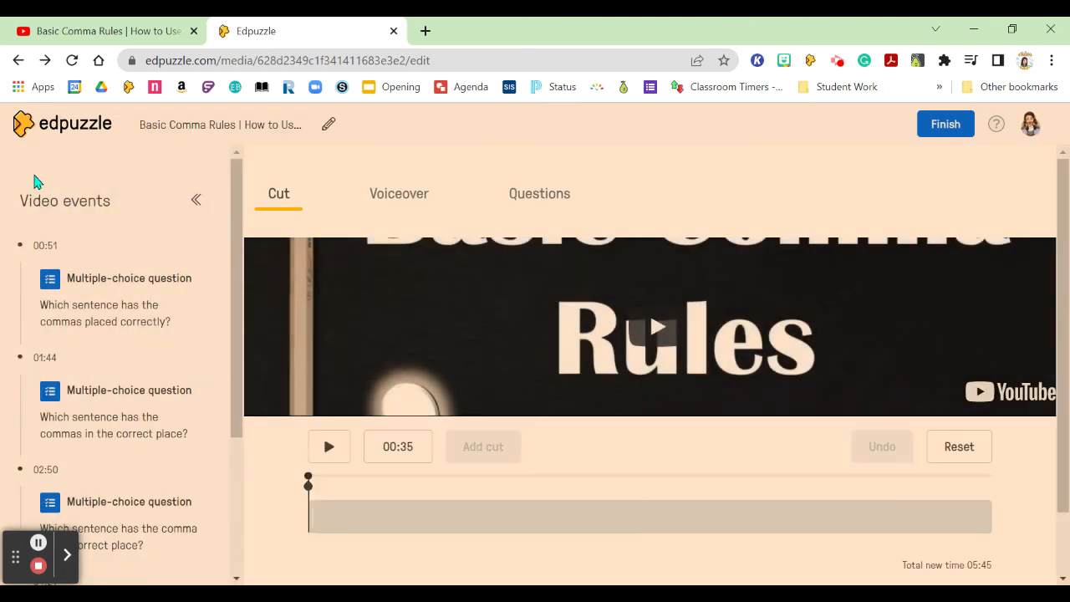
pyautogui.click(36, 126)
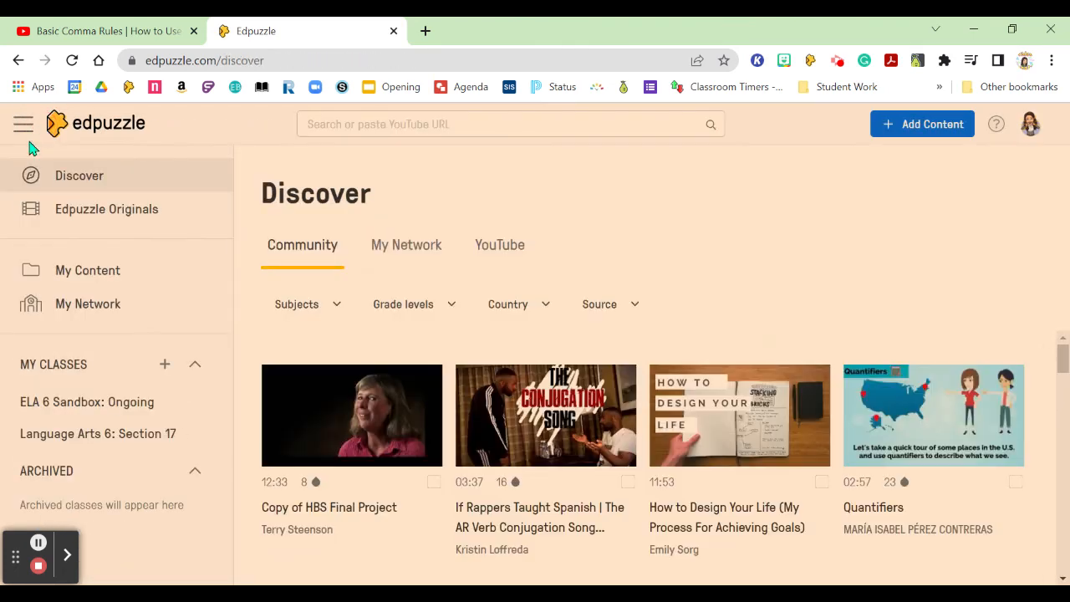
pyautogui.click(97, 285)
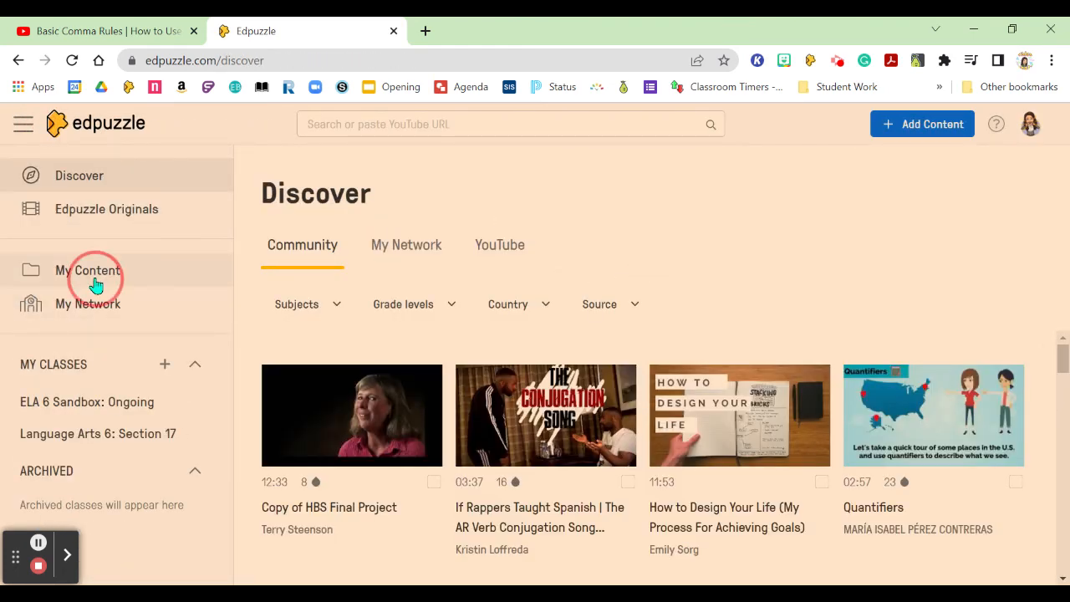
pyautogui.scroll(-2, 418, 330)
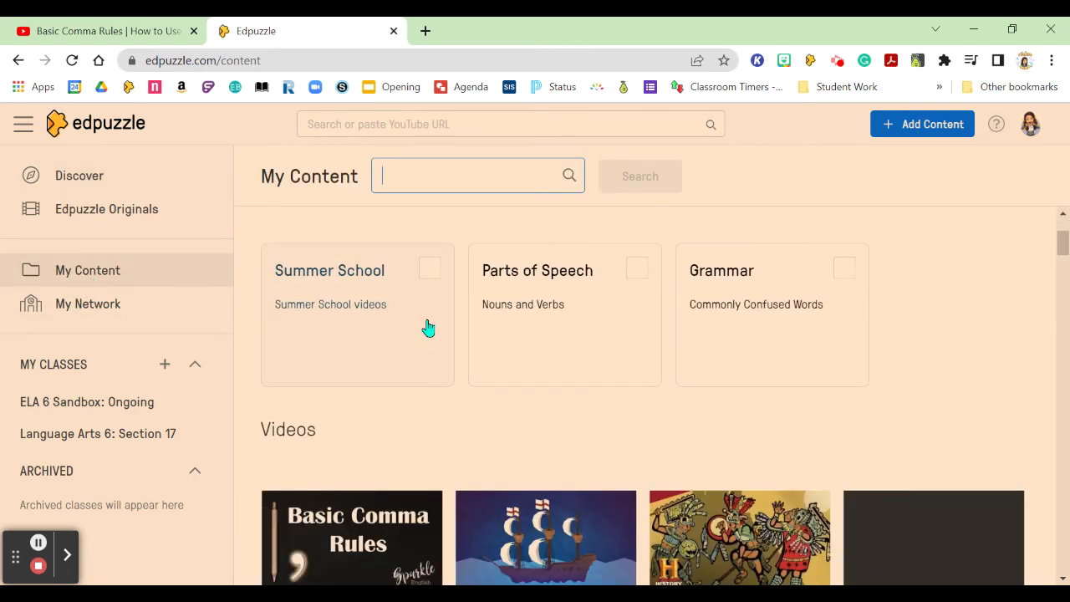
pyautogui.scroll(-1, 392, 355)
pyautogui.scroll(-2, 376, 422)
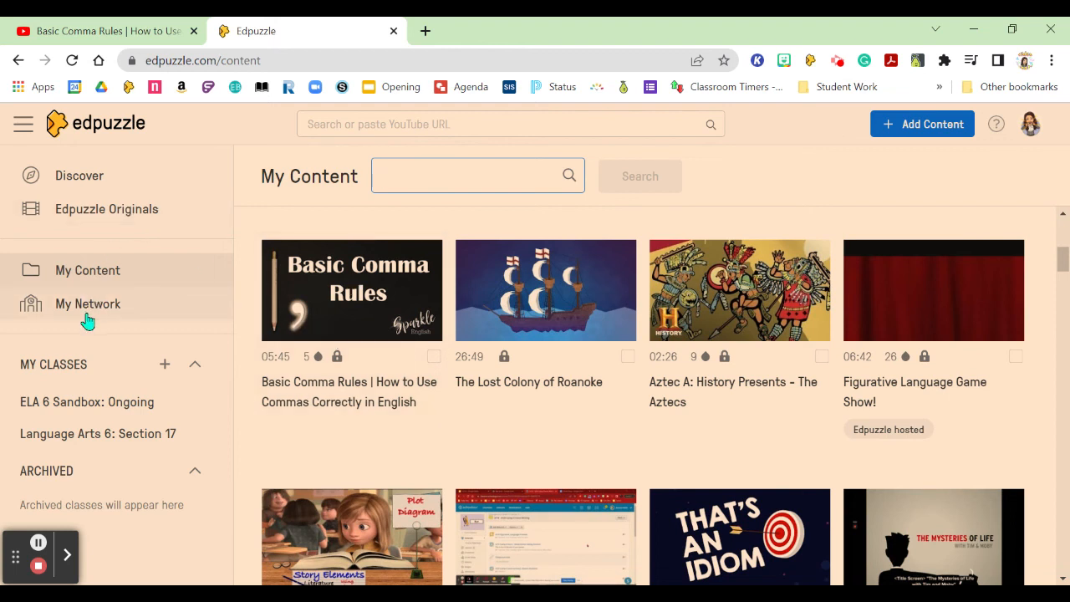
pyautogui.click(339, 359)
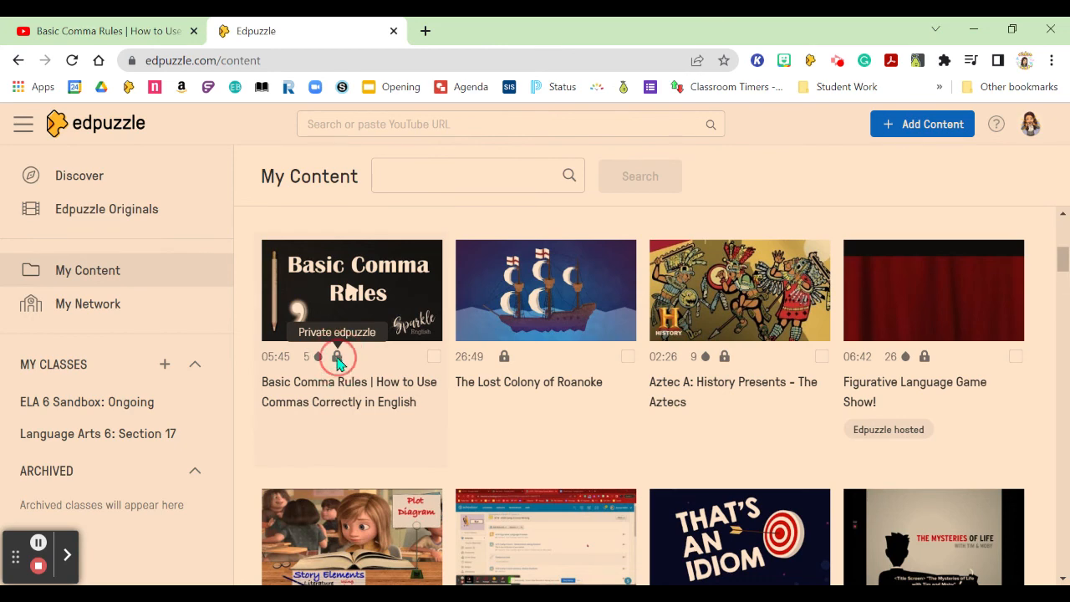
pyautogui.scroll(-1, 411, 367)
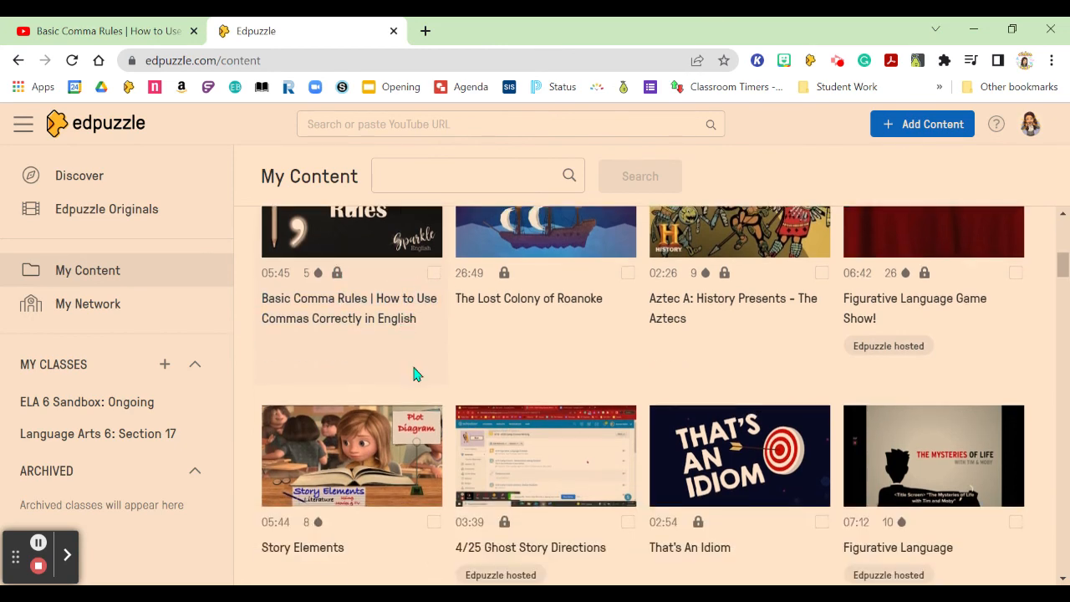
pyautogui.scroll(2, 418, 372)
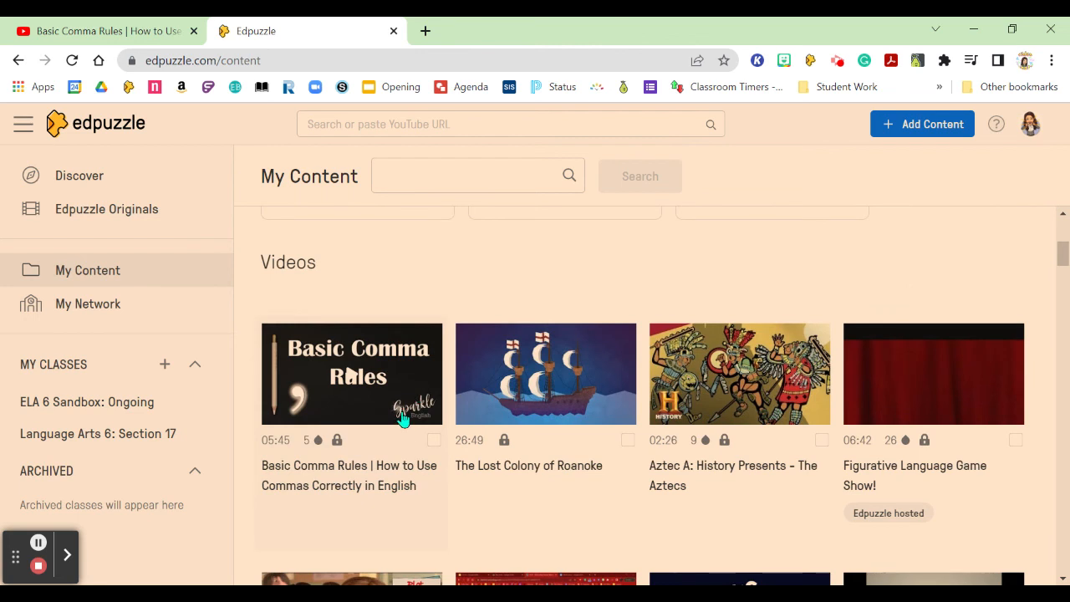
# Open the Basic Comma Rules video from My Content and set its visibility to Public.
pyautogui.click(393, 441)
pyautogui.click(377, 476)
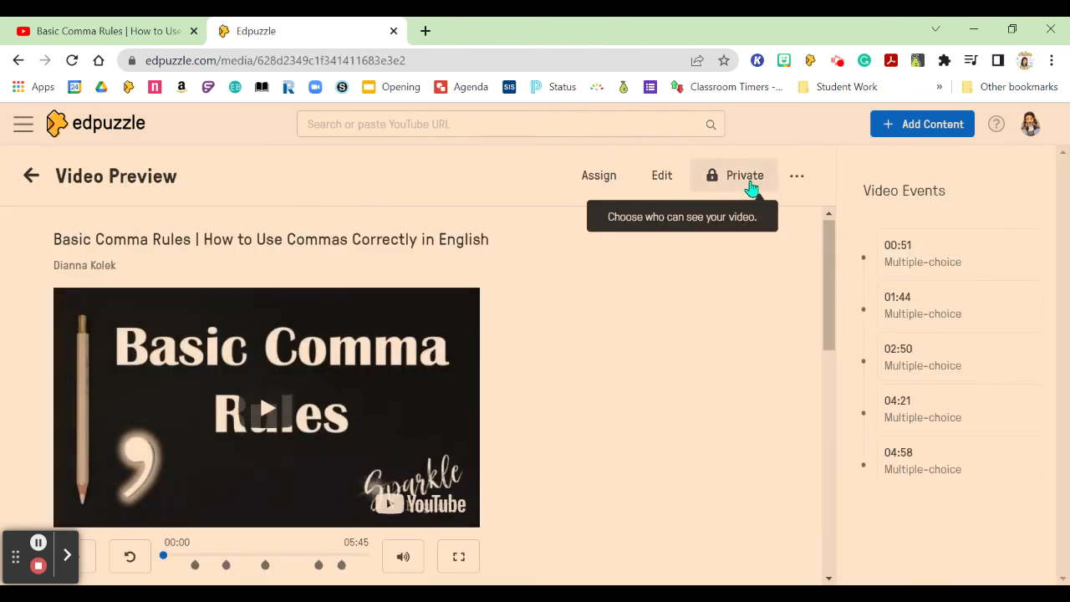
pyautogui.click(739, 189)
pyautogui.click(676, 221)
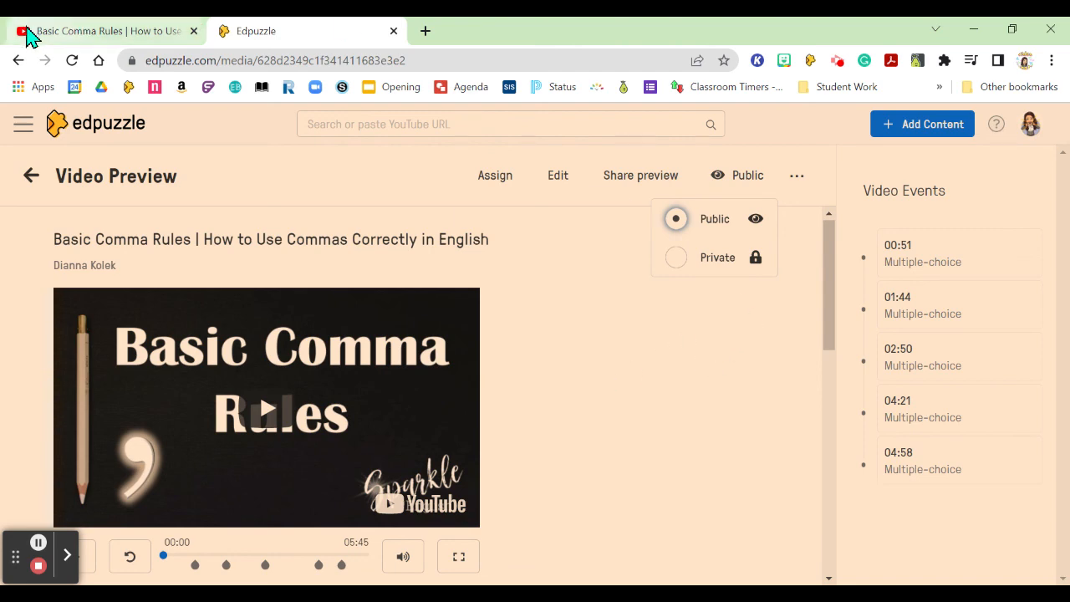
# Check the source video on YouTube, then return to Edpuzzle and leave the video preview.
pyautogui.click(95, 34)
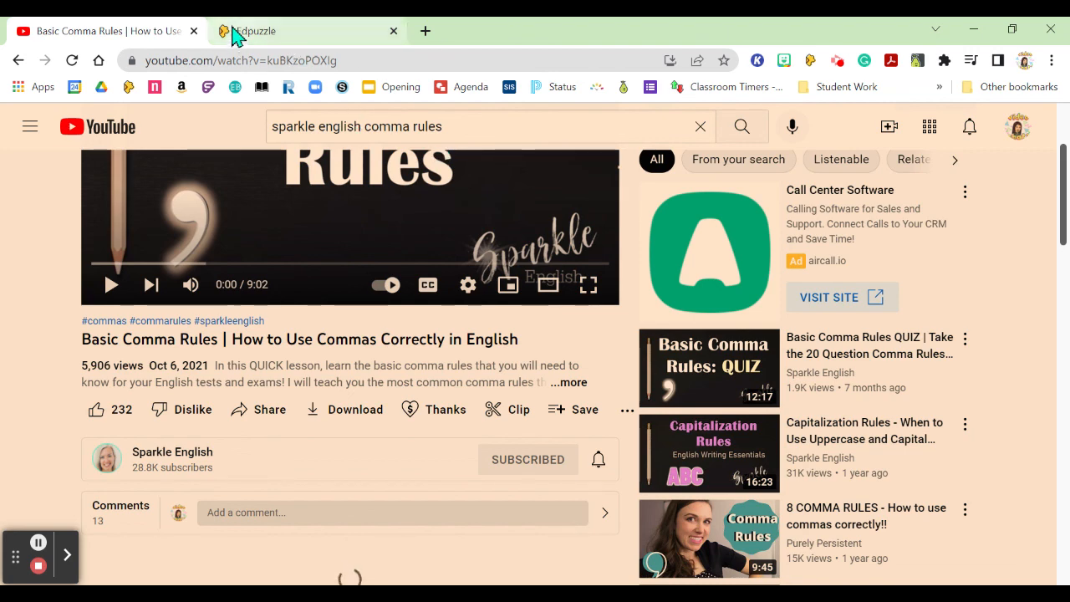
pyautogui.click(318, 29)
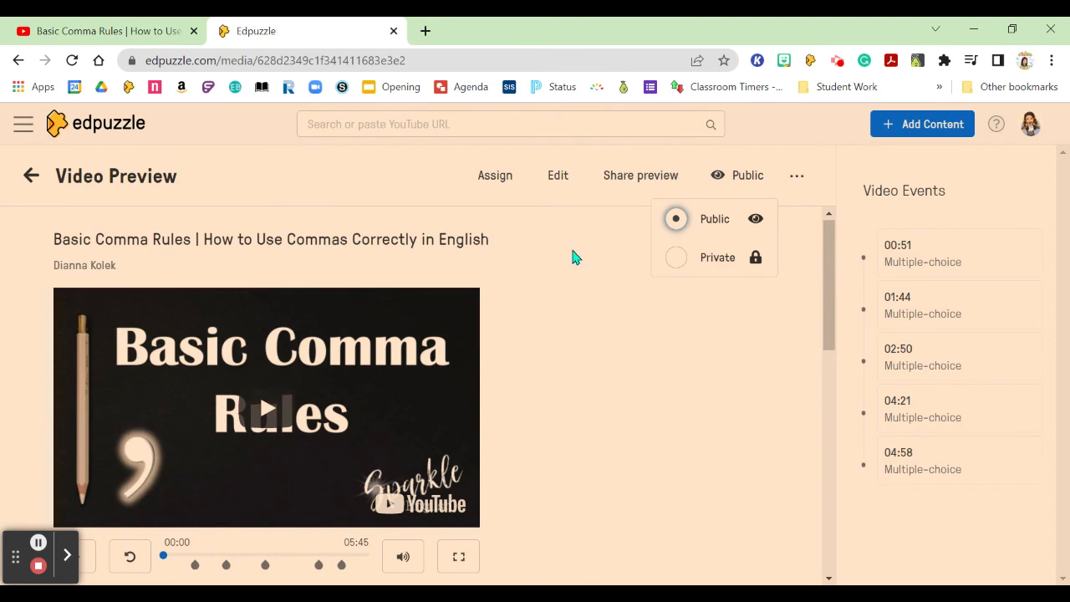
pyautogui.click(23, 184)
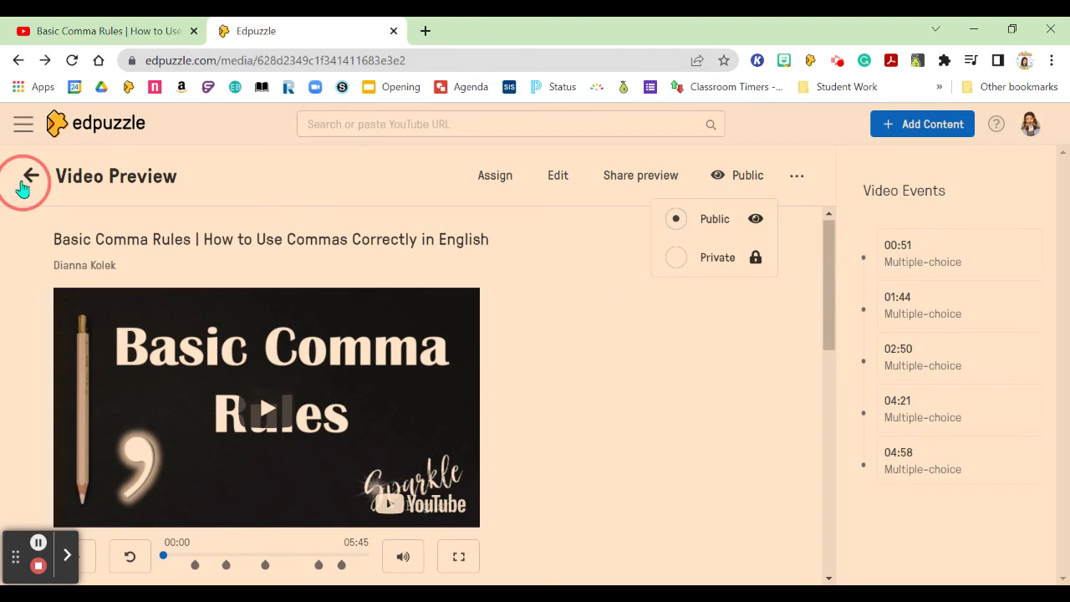